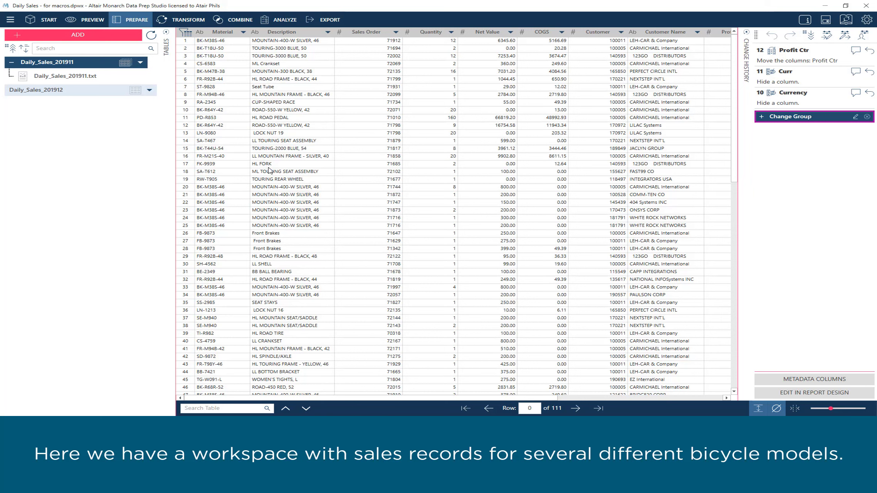
Step: Examine the Material, Description, COGS and Customer Name columns, checking the descriptions and customer names for stray spaces and inconsistent capitalization
{"action": "left_click", "coordinate": [213, 32]}
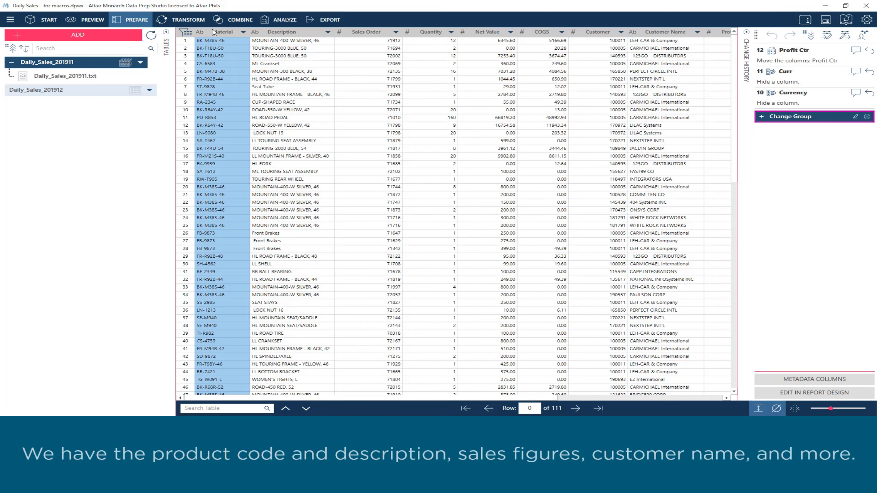
{"action": "left_click", "coordinate": [293, 32]}
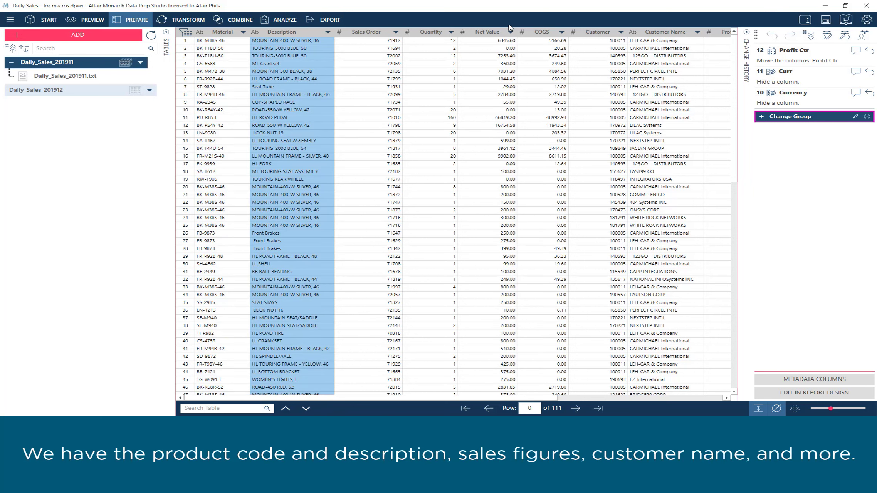
{"action": "left_click", "coordinate": [511, 31]}
{"action": "left_click", "coordinate": [544, 31]}
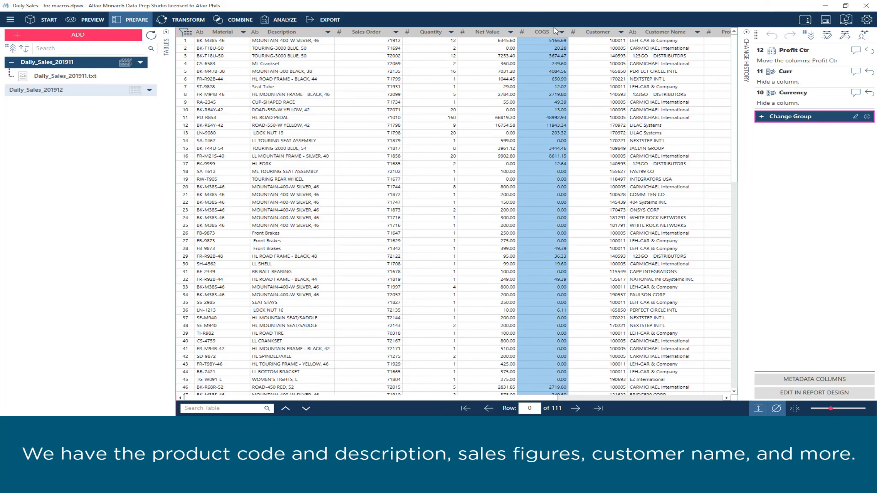
{"action": "left_click", "coordinate": [661, 32]}
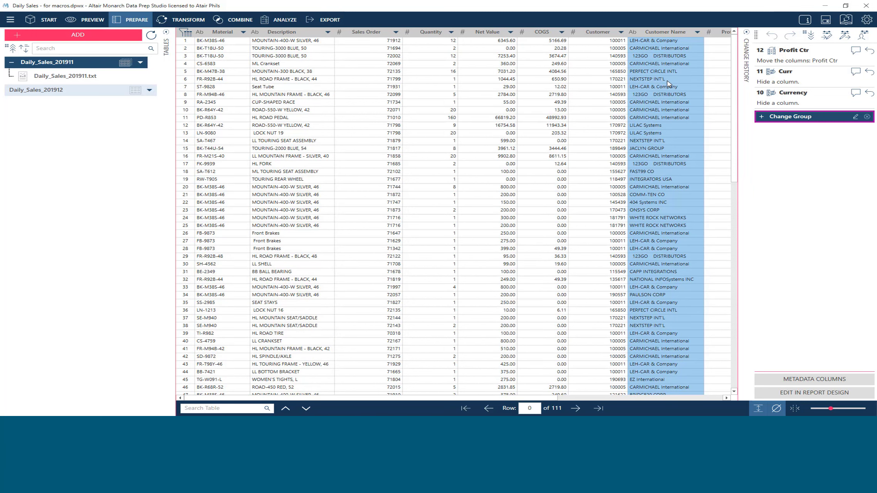
{"action": "left_click", "coordinate": [304, 35]}
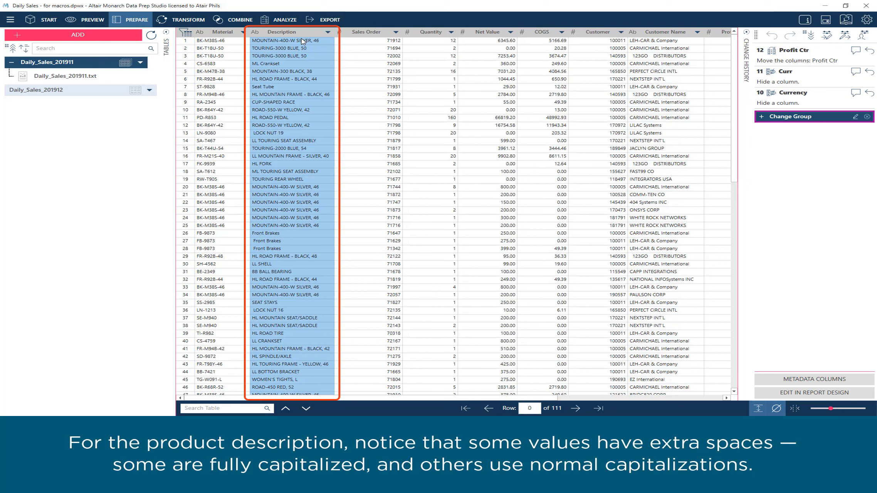
{"action": "left_click", "coordinate": [292, 133]}
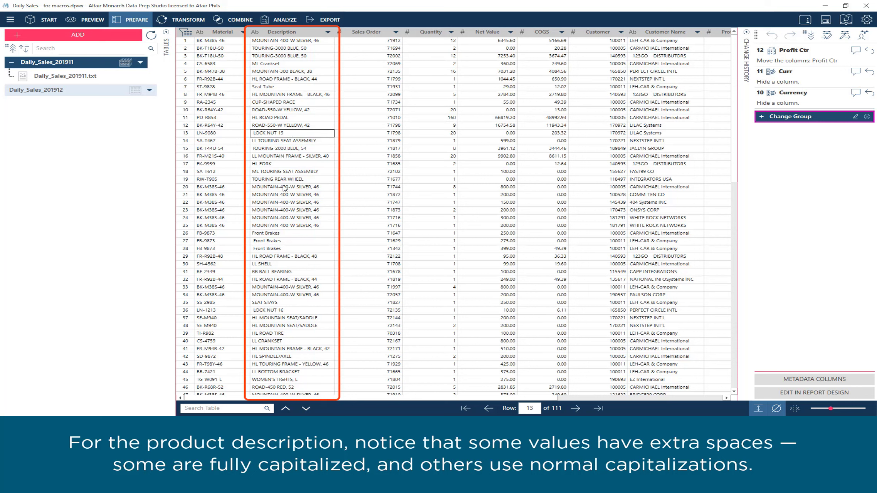
{"action": "left_click_drag", "start_coordinate": [284, 187], "coordinate": [295, 251]}
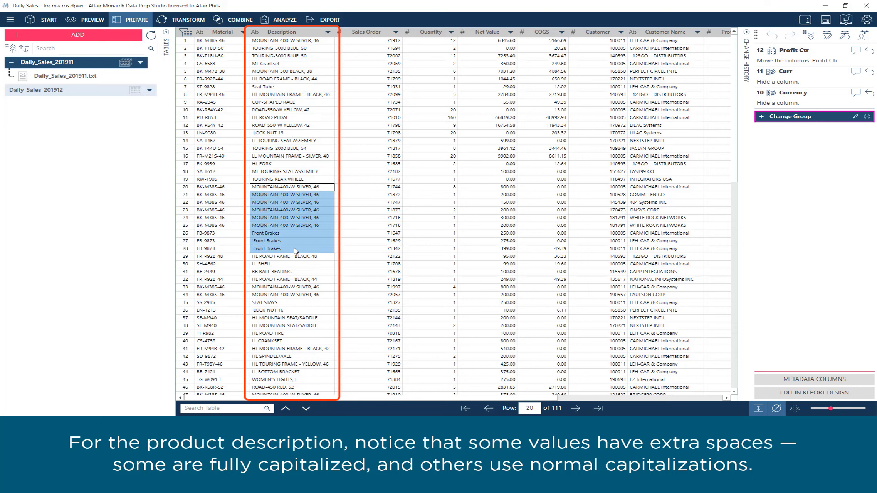
{"action": "left_click", "coordinate": [657, 33]}
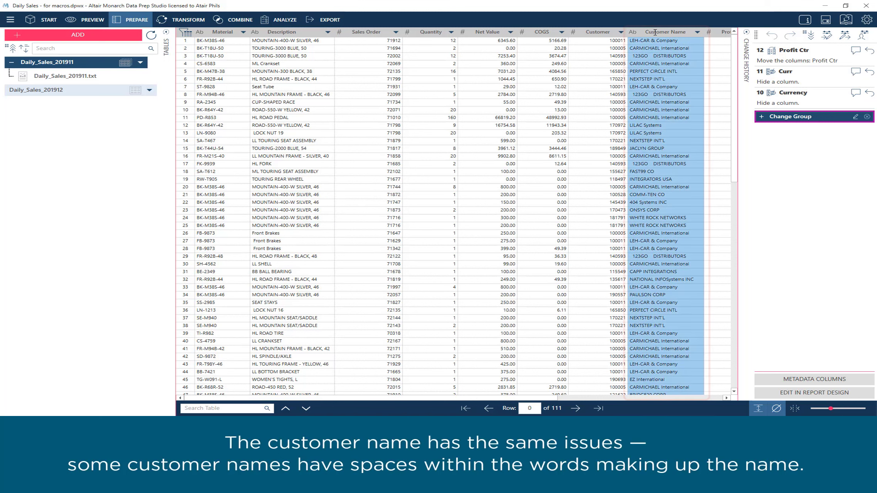
{"action": "left_click", "coordinate": [653, 57]}
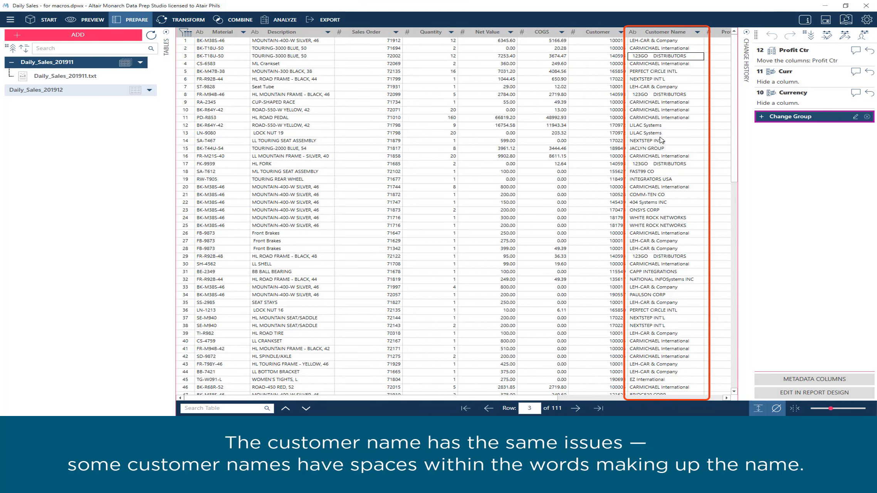
{"action": "left_click", "coordinate": [660, 163]}
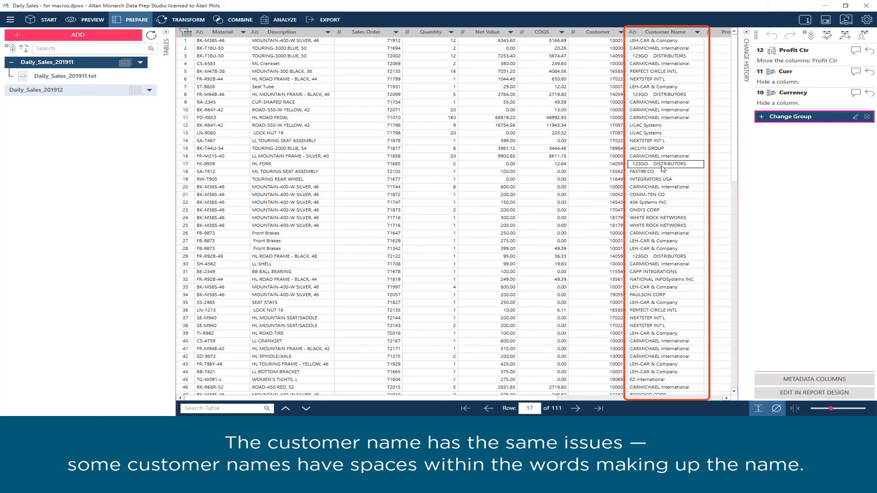
{"action": "left_click", "coordinate": [655, 96]}
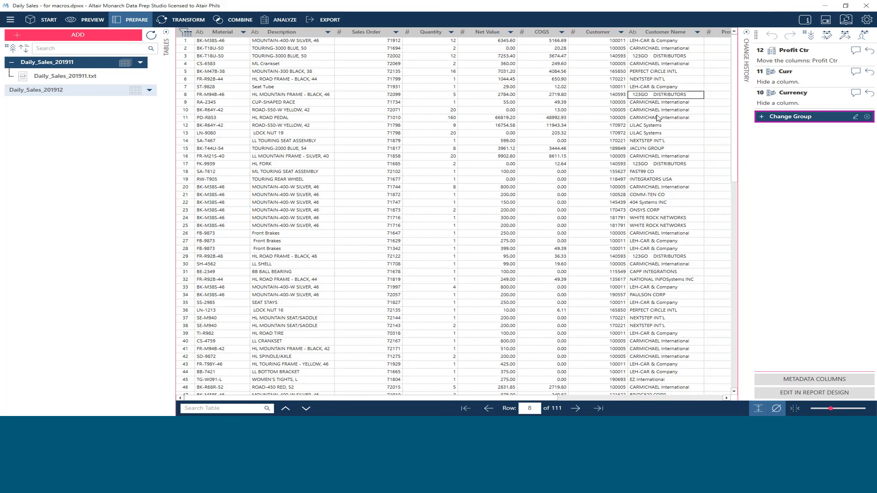
{"action": "left_click", "coordinate": [298, 33]}
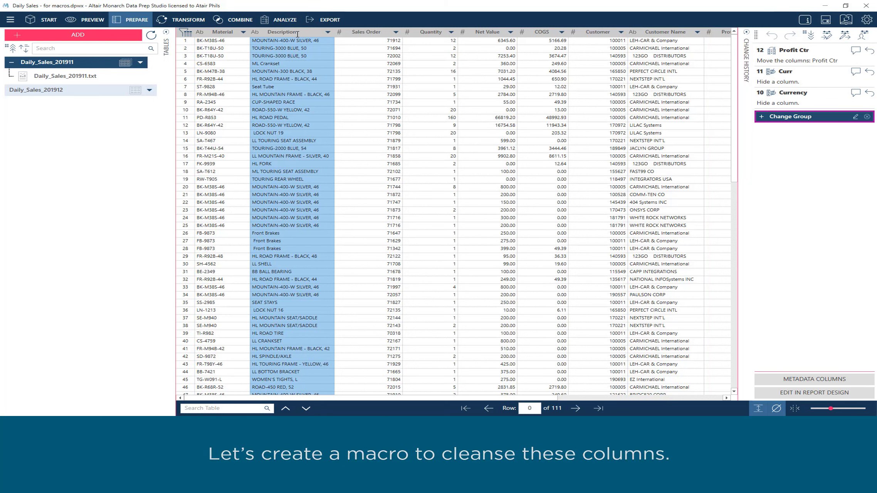
Step: Open the Data Source Library and add a new personal text macro
{"action": "left_click", "coordinate": [844, 20]}
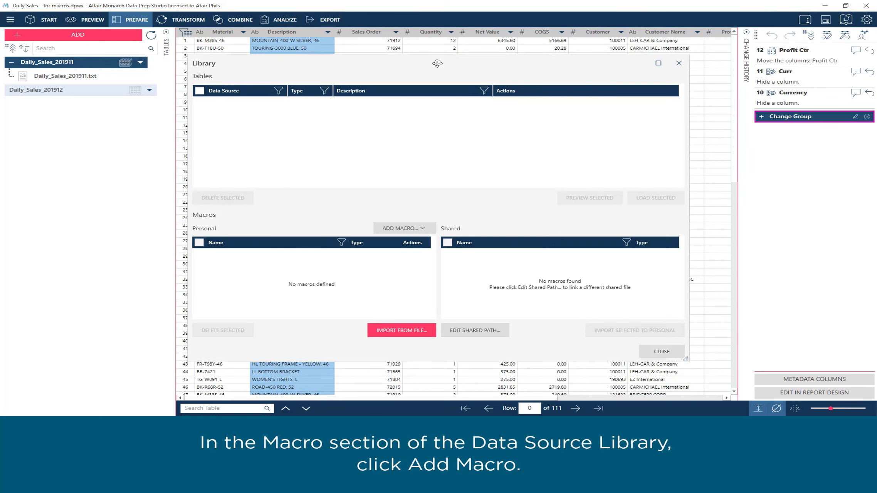
{"action": "left_click_drag", "start_coordinate": [440, 64], "coordinate": [596, 52]}
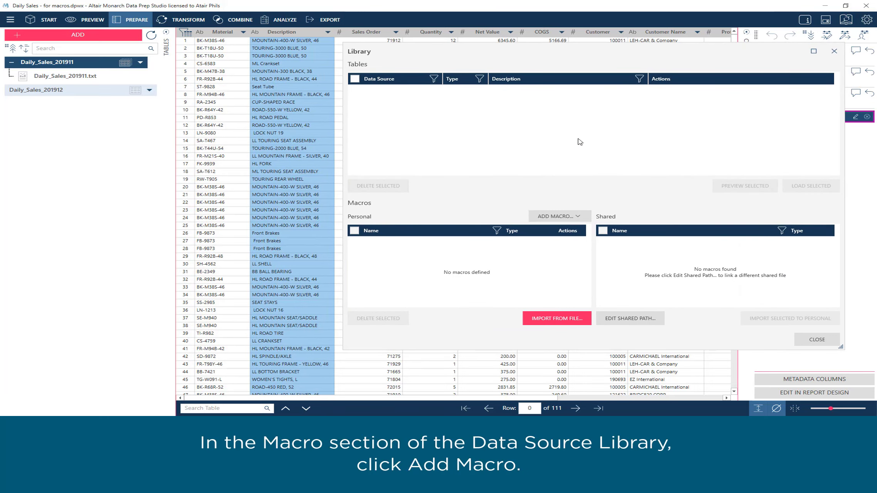
{"action": "left_click", "coordinate": [586, 221]}
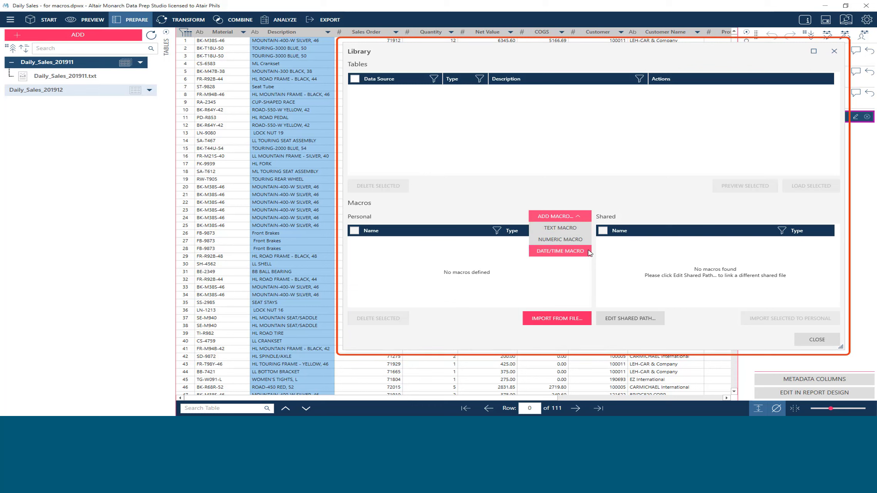
{"action": "left_click", "coordinate": [577, 230]}
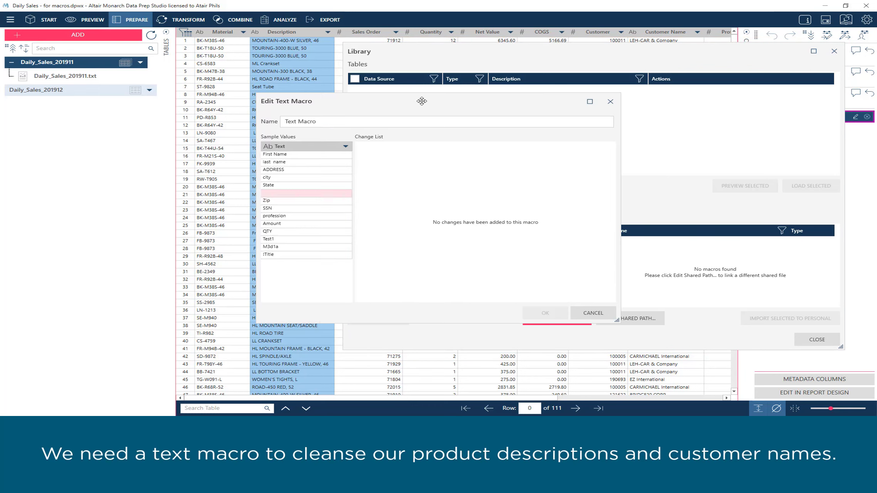
{"action": "left_click_drag", "start_coordinate": [436, 80], "coordinate": [513, 73]}
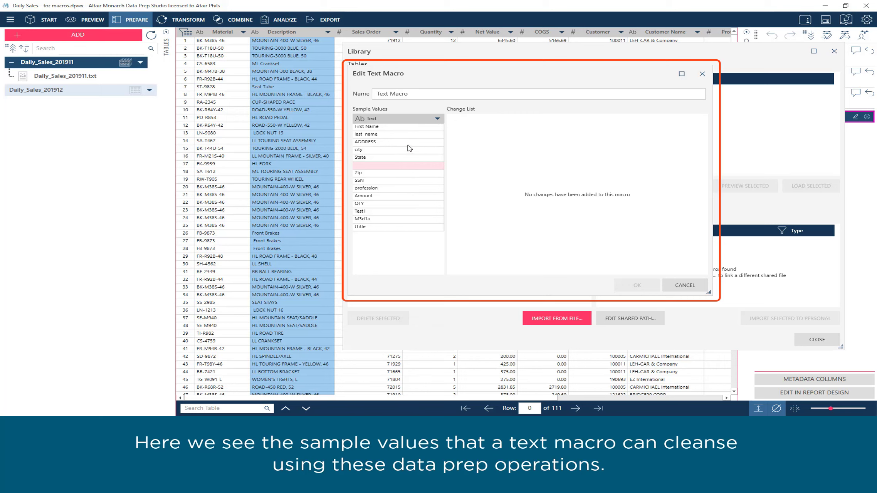
Step: Add changes to the text macro that trim leading and trailing spaces and collapse consecutive spaces
{"action": "left_click", "coordinate": [440, 119]}
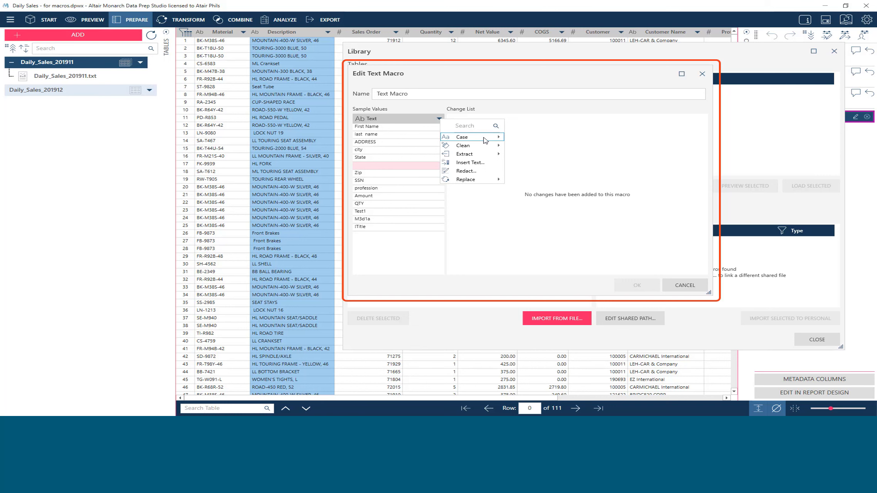
{"action": "mouse_move", "coordinate": [485, 141]}
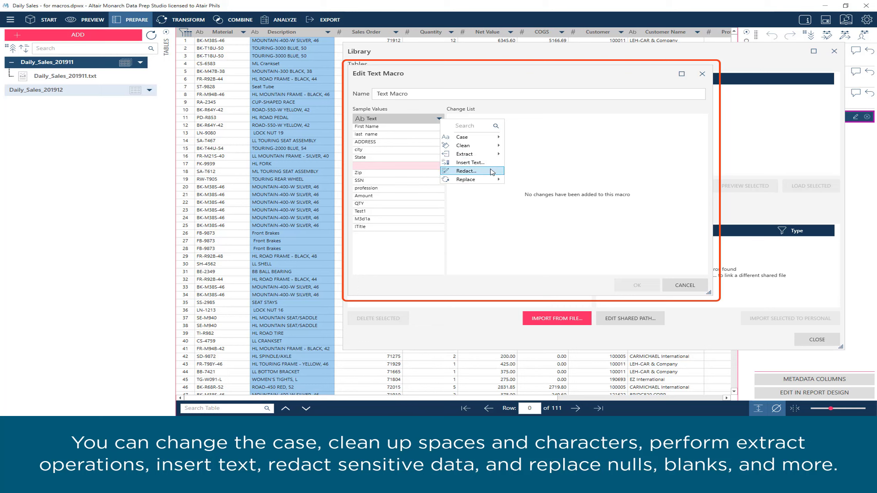
{"action": "mouse_move", "coordinate": [491, 180]}
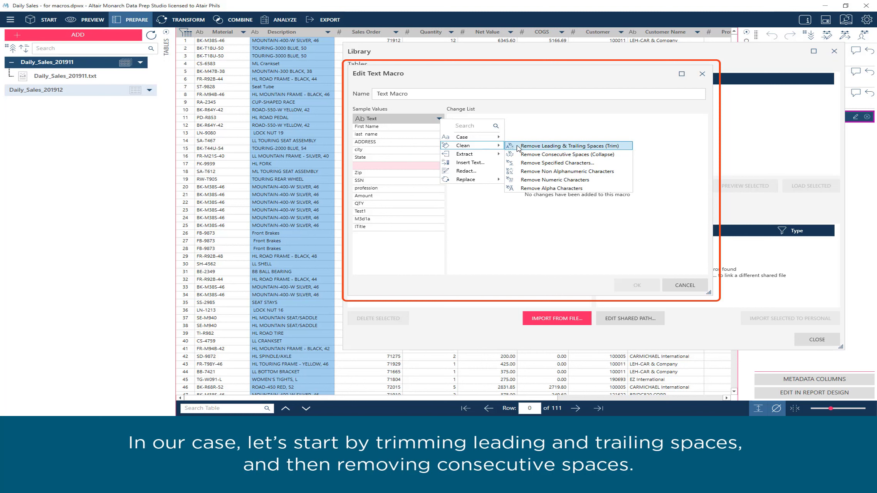
{"action": "left_click", "coordinate": [519, 148]}
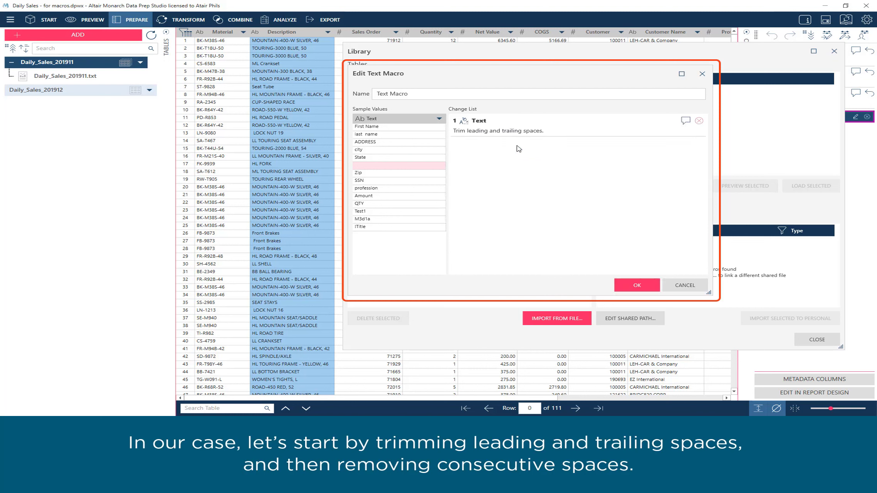
{"action": "left_click", "coordinate": [439, 118]}
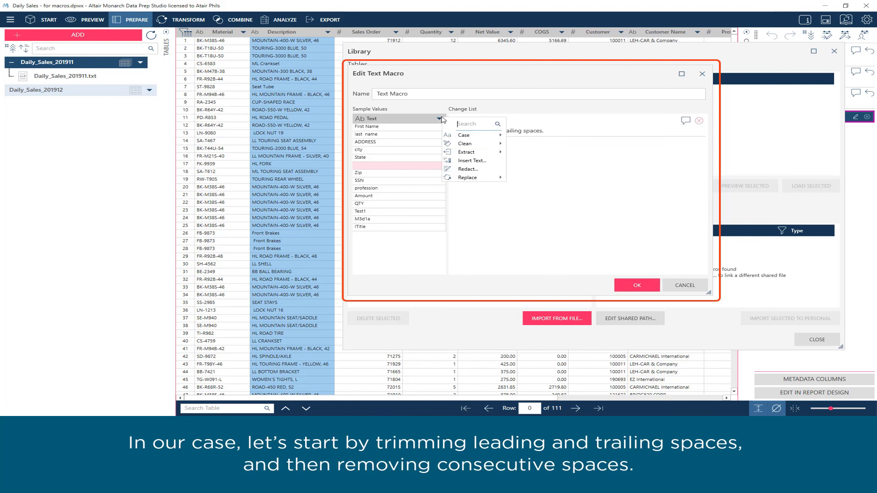
{"action": "mouse_move", "coordinate": [478, 143]}
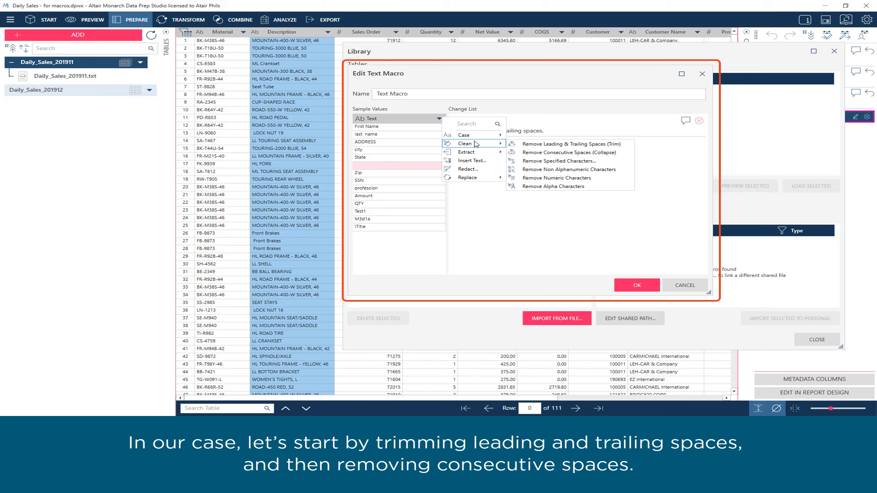
{"action": "left_click", "coordinate": [518, 153]}
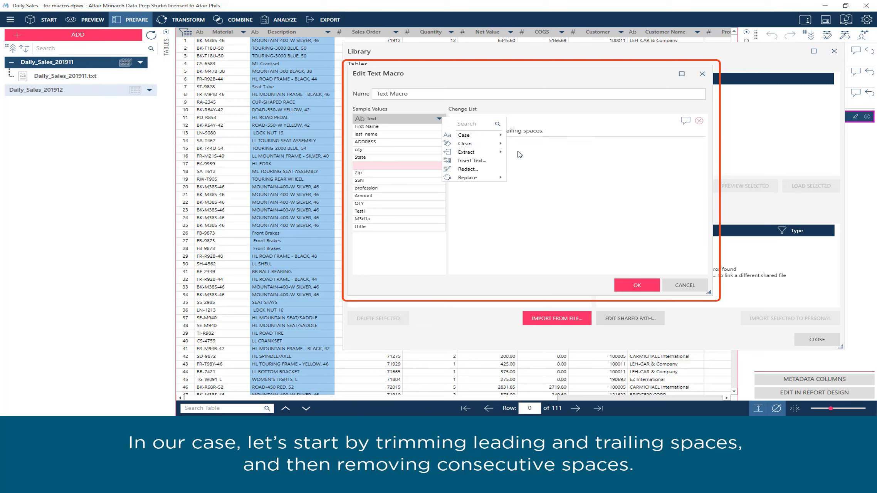
Step: Add a Make Proper Case change to the text macro, leaving its description empty
{"action": "left_click", "coordinate": [442, 119]}
{"action": "mouse_move", "coordinate": [478, 135]}
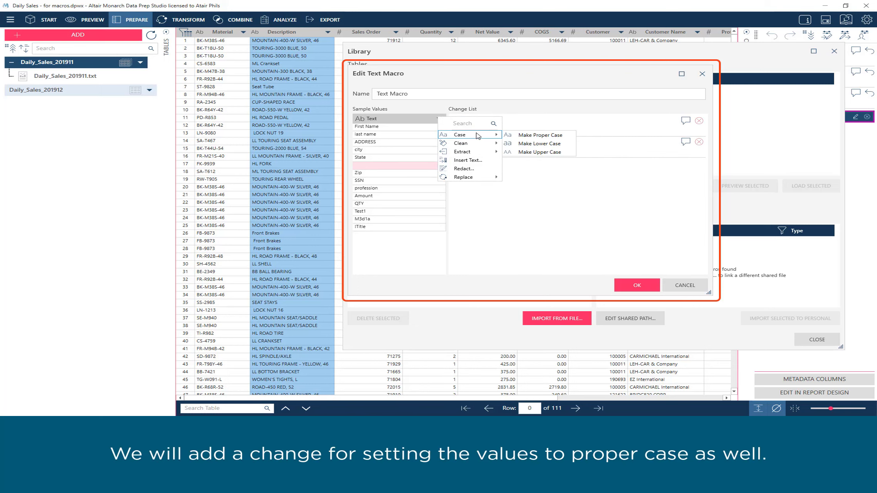
{"action": "left_click", "coordinate": [518, 136]}
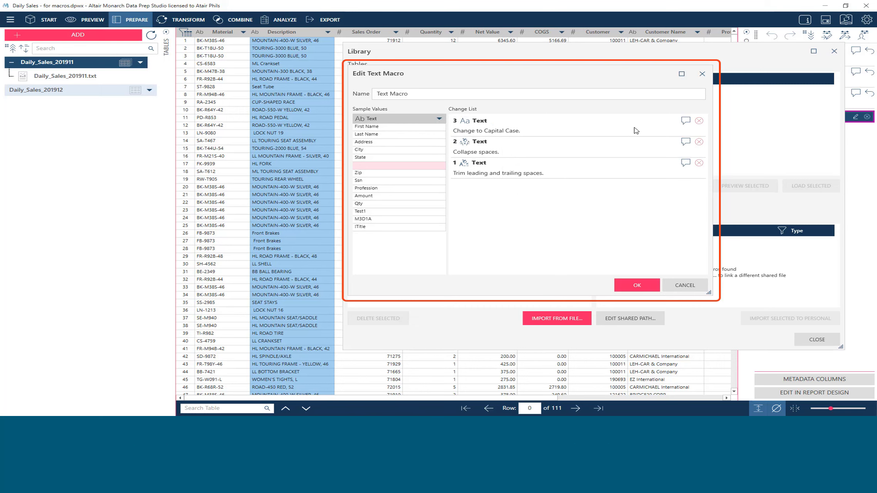
{"action": "left_click", "coordinate": [686, 120]}
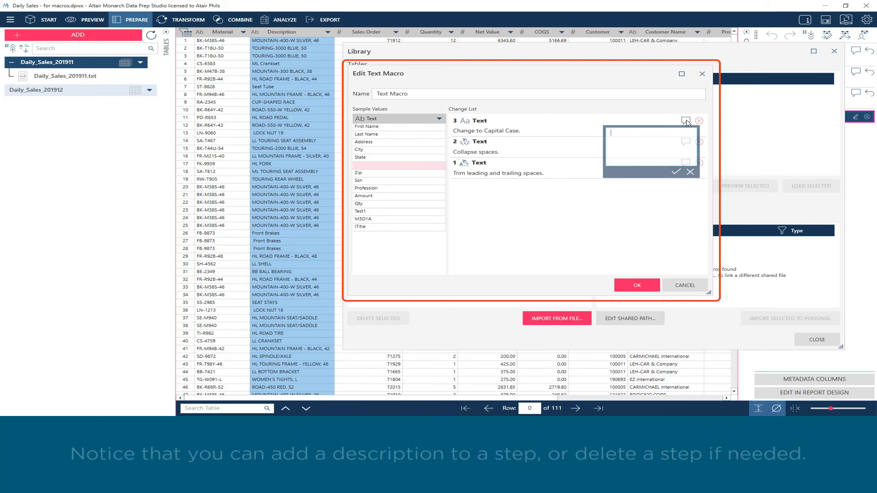
{"action": "left_click", "coordinate": [642, 191]}
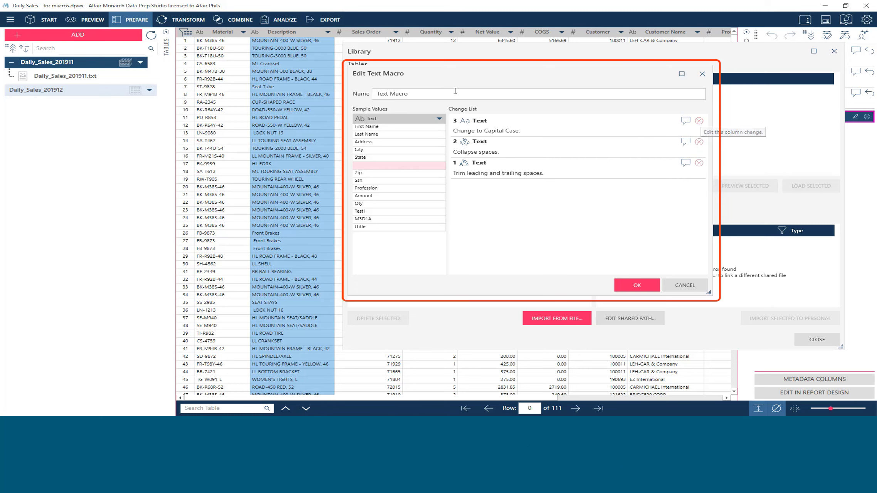
Step: Name the text macro "Clean spaces and fix case" and save it to the library
{"action": "left_click_drag", "start_coordinate": [411, 94], "coordinate": [339, 99]}
{"action": "type", "text": "C"}
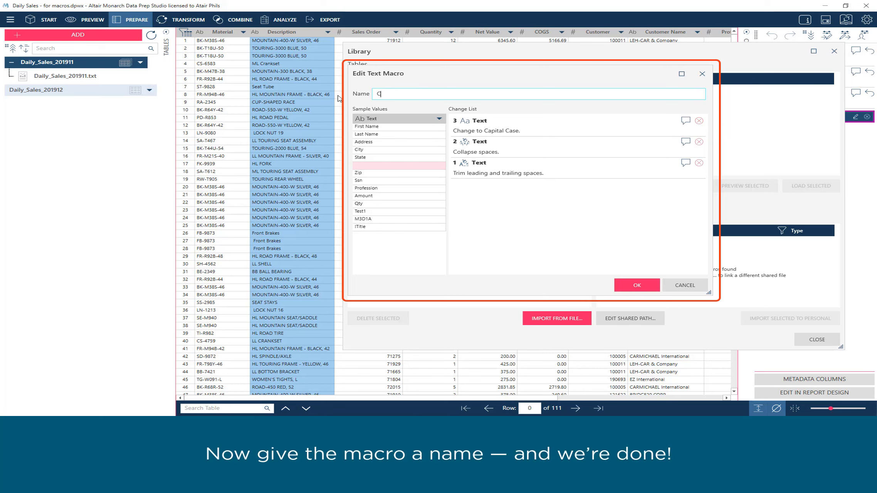
{"action": "type", "text": "lean spaces and fix case"}
{"action": "left_click", "coordinate": [636, 285]}
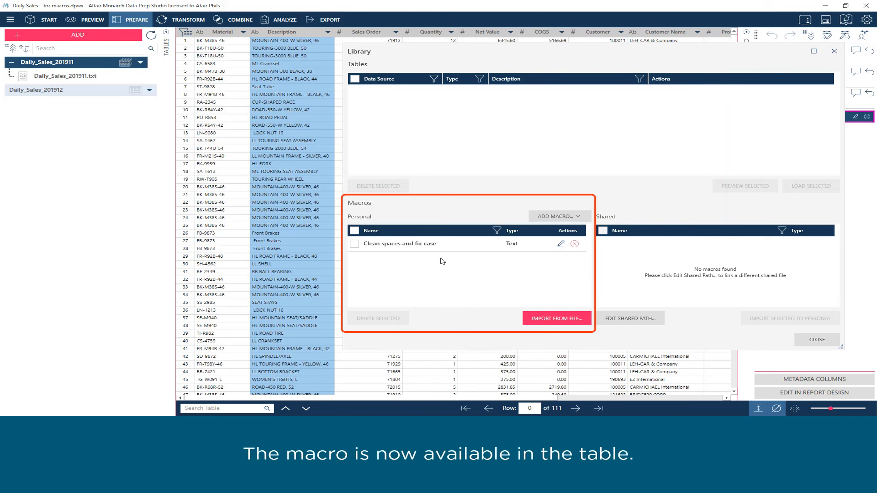
Step: Examine the Compute, Format and Replace operations offered for a new numeric macro, then cancel without saving it
{"action": "left_click", "coordinate": [577, 217]}
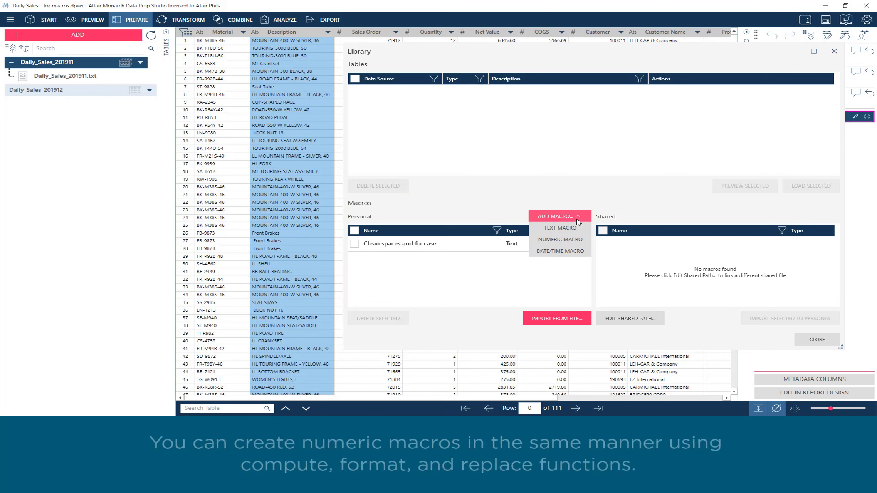
{"action": "left_click", "coordinate": [560, 239]}
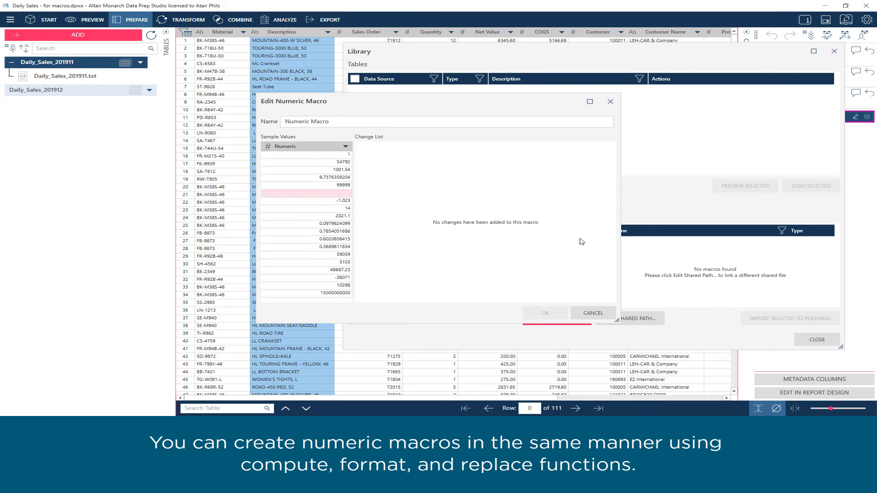
{"action": "left_click", "coordinate": [345, 146]}
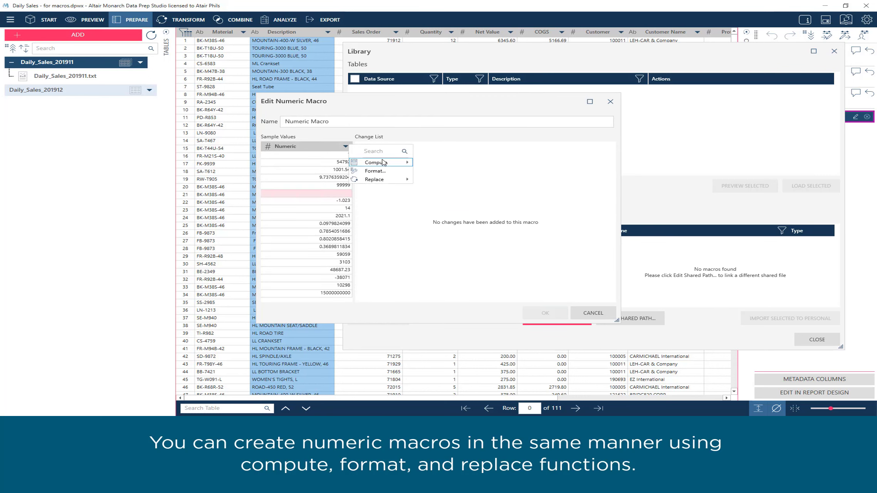
{"action": "mouse_move", "coordinate": [394, 183]}
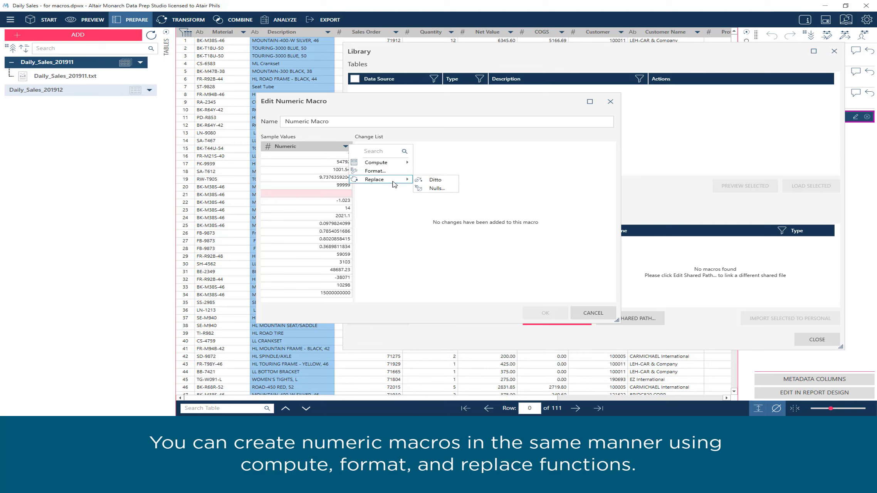
{"action": "left_click", "coordinate": [589, 310]}
Step: Examine the Format and Replace operations offered for a new date/time macro, cancel it without saving and close the library
{"action": "left_click", "coordinate": [585, 218]}
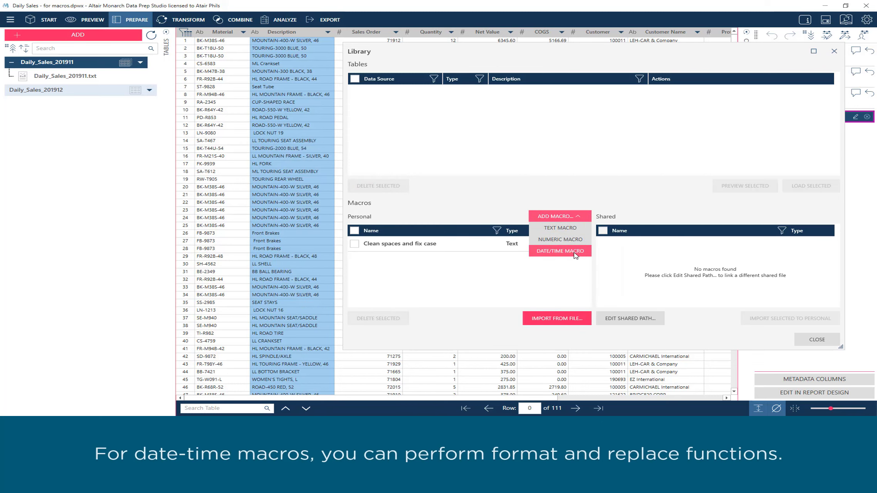
{"action": "left_click", "coordinate": [575, 254]}
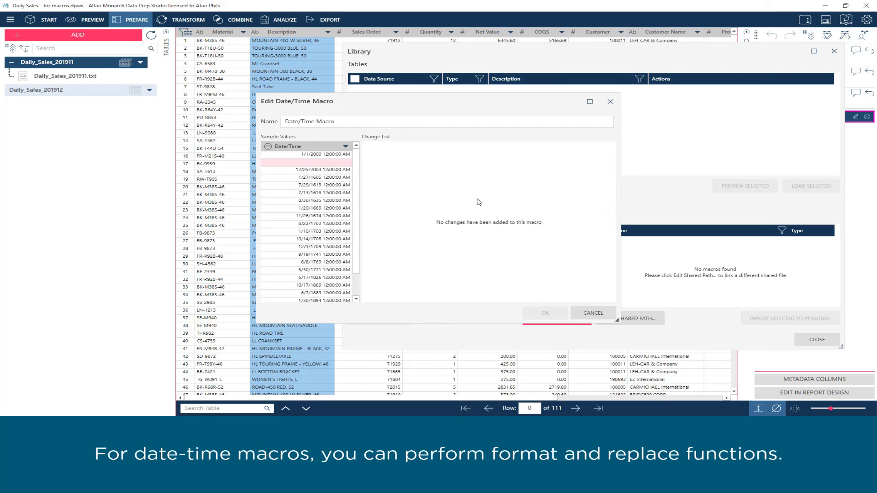
{"action": "left_click", "coordinate": [346, 146]}
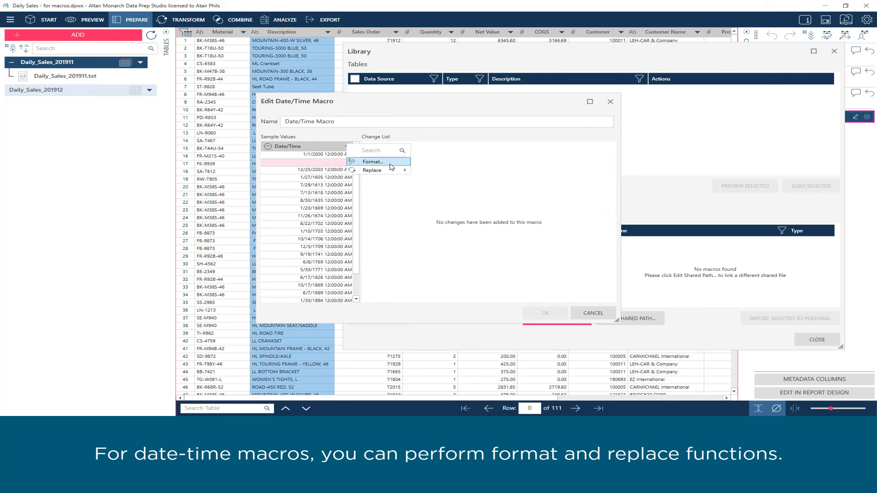
{"action": "mouse_move", "coordinate": [396, 172]}
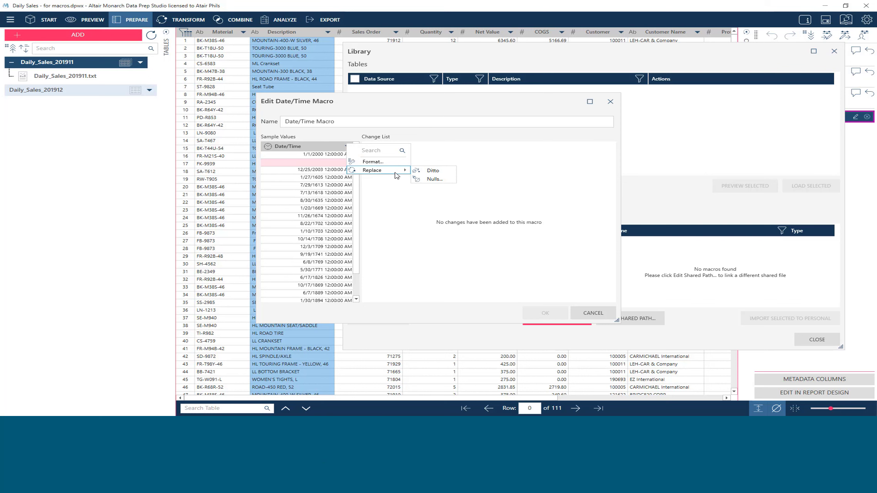
{"action": "left_click", "coordinate": [588, 314]}
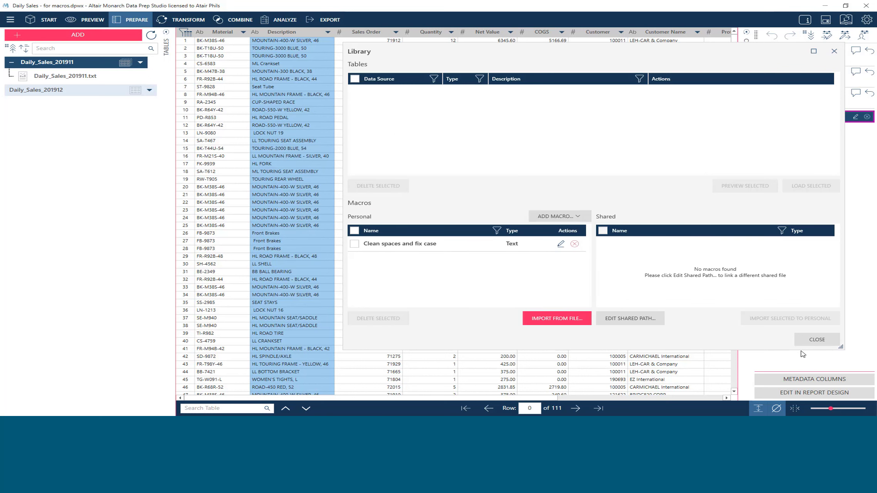
{"action": "left_click", "coordinate": [809, 341]}
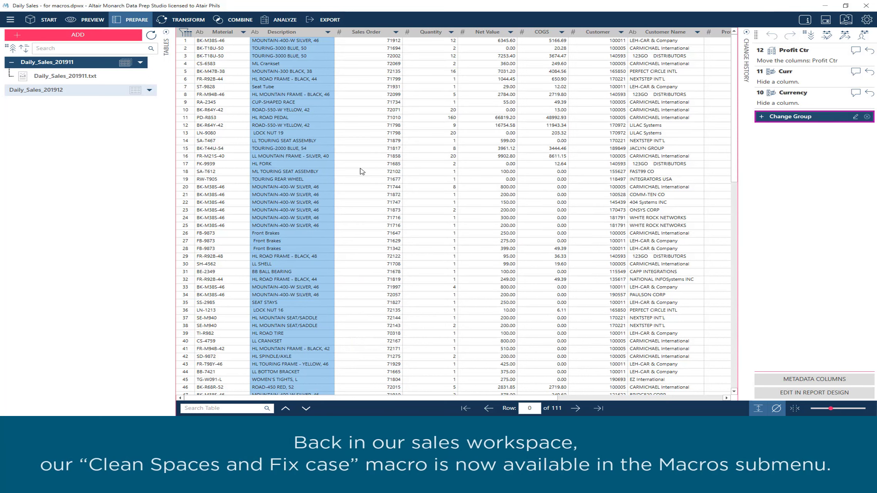
Step: Apply the "Clean spaces and fix case" macro to the Description and Customer Name columns together
{"action": "left_click", "coordinate": [326, 36]}
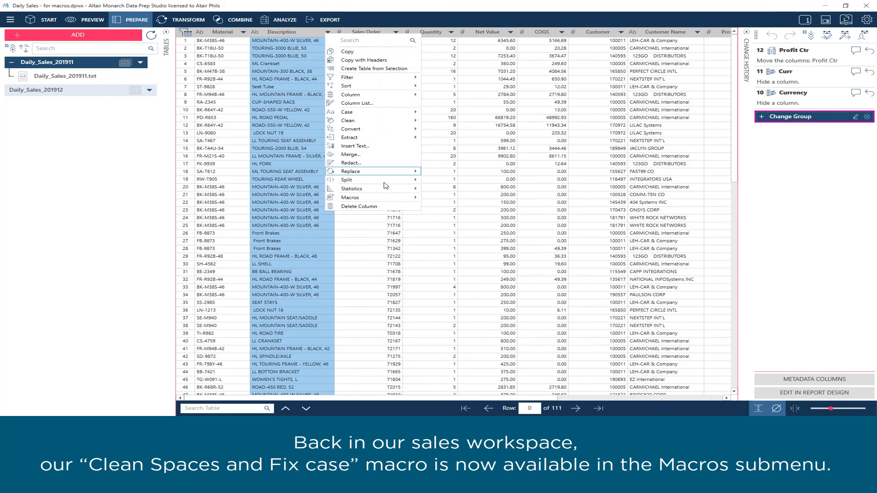
{"action": "mouse_move", "coordinate": [413, 201]}
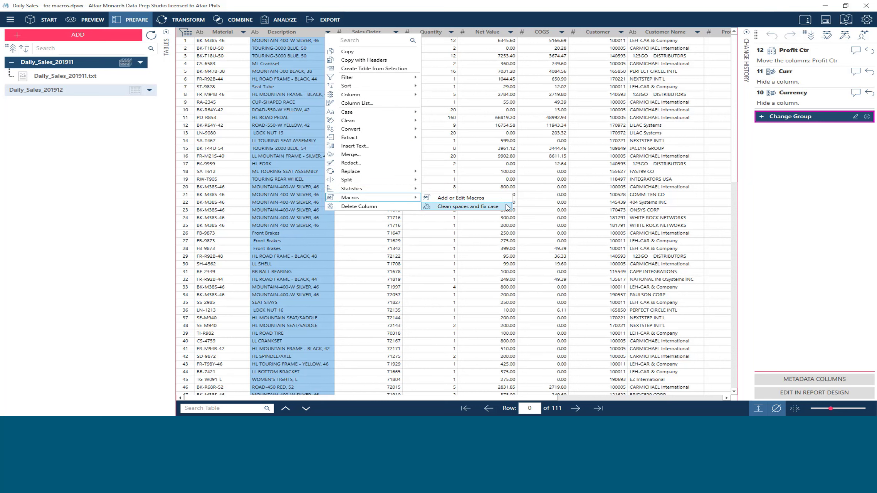
{"action": "left_click", "coordinate": [655, 34], "text": "ctrl"}
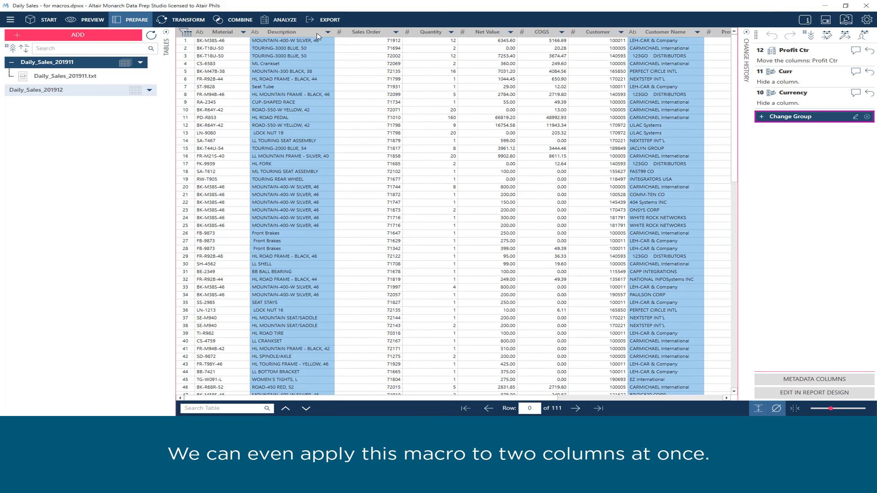
{"action": "left_click", "coordinate": [329, 33]}
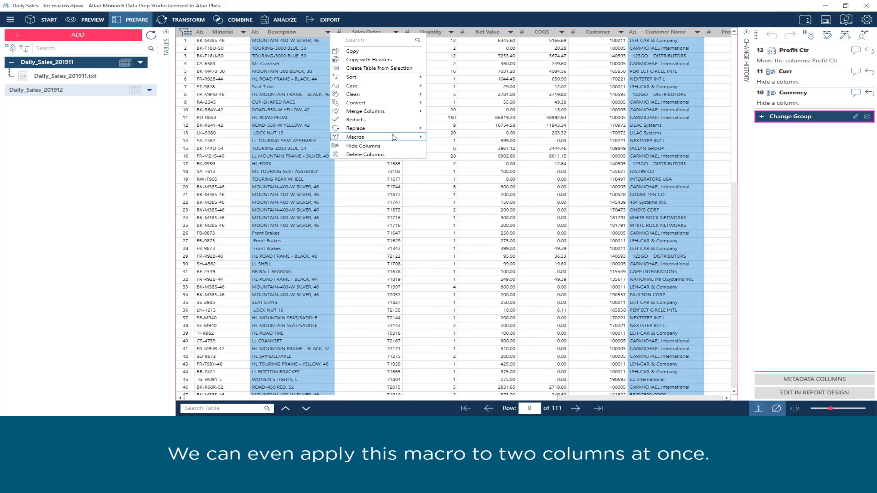
{"action": "mouse_move", "coordinate": [393, 137]}
{"action": "left_click", "coordinate": [463, 146]}
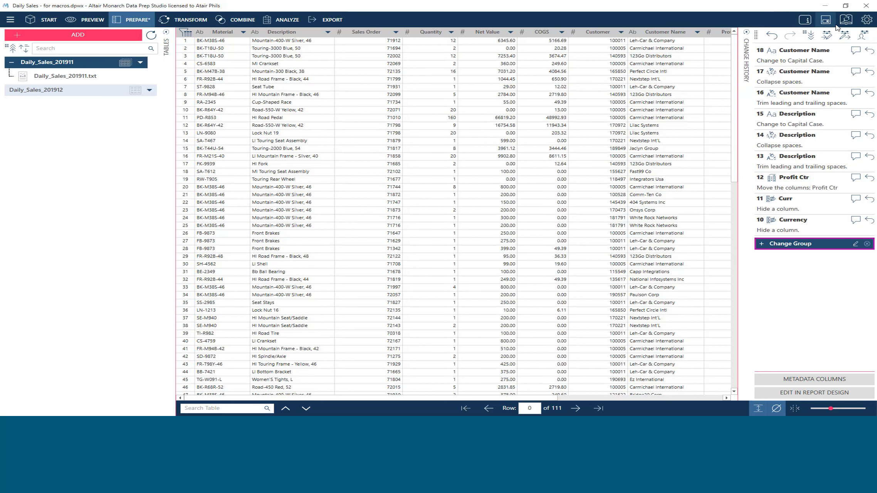
Step: Check the text macros available for the Customer Name column in its Column List, then cancel without applying any
{"action": "left_click", "coordinate": [697, 32]}
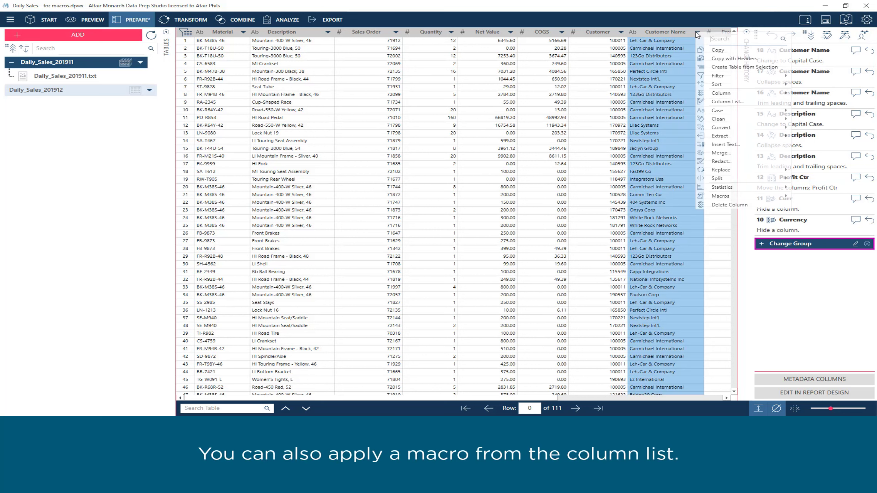
{"action": "left_click", "coordinate": [730, 102]}
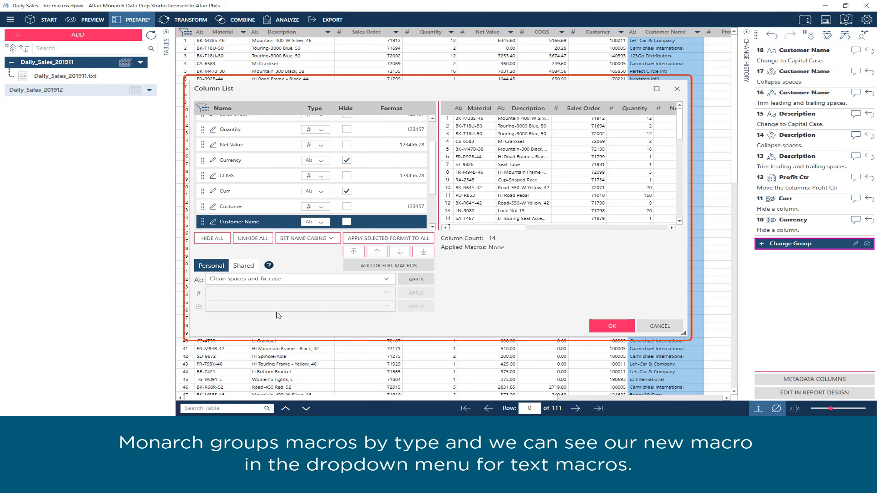
{"action": "left_click", "coordinate": [386, 281]}
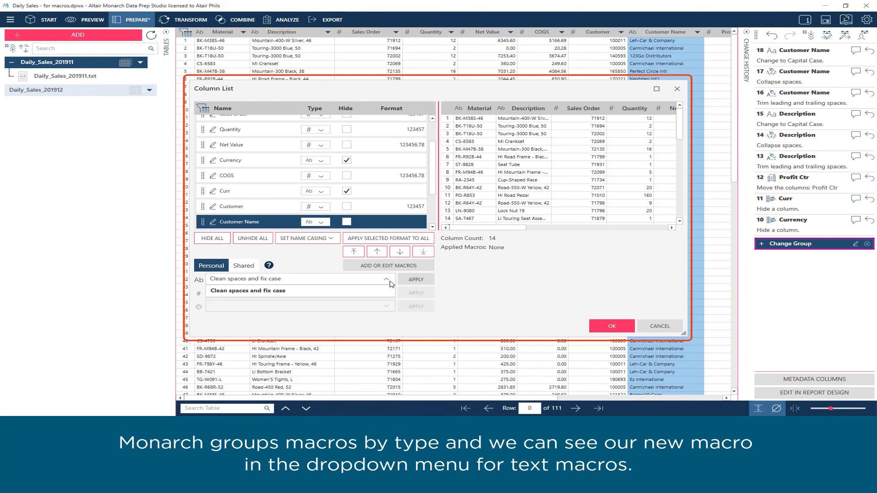
{"action": "left_click", "coordinate": [416, 331]}
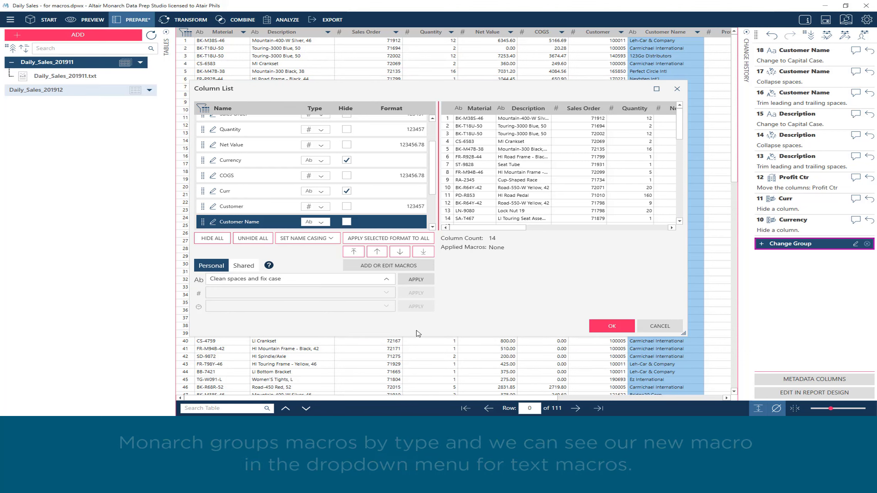
{"action": "left_click", "coordinate": [652, 327]}
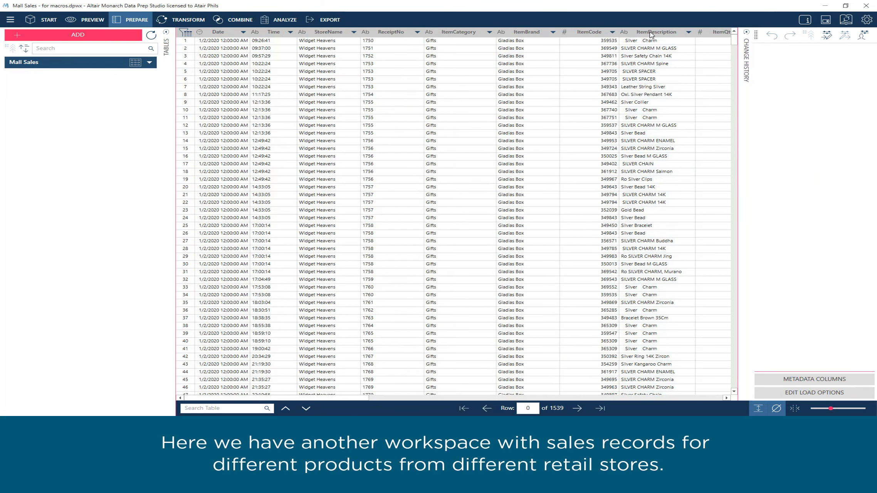
Step: Review the ItemDescription column in the Mall Sales table and apply the "Clean spaces and fix case" macro to it
{"action": "left_click", "coordinate": [650, 32]}
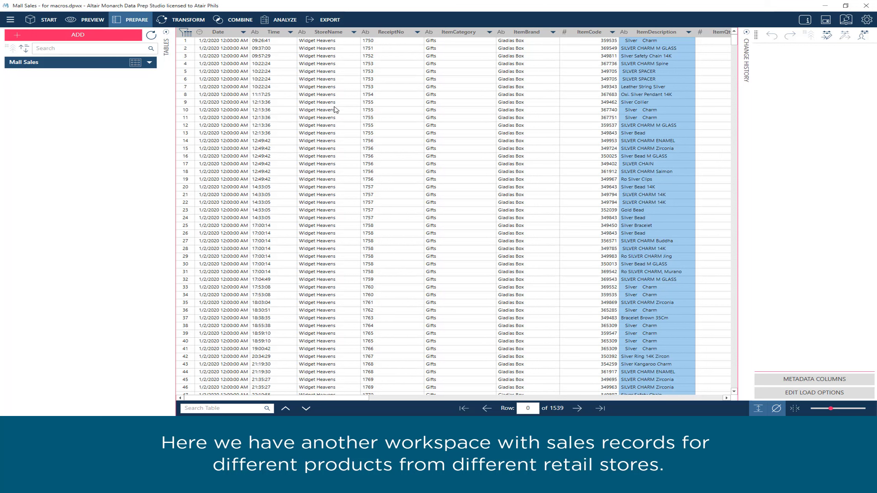
{"action": "scroll", "coordinate": [335, 111], "scroll_direction": "down", "scroll_amount": 20}
{"action": "scroll", "coordinate": [334, 116], "scroll_direction": "down", "scroll_amount": 12}
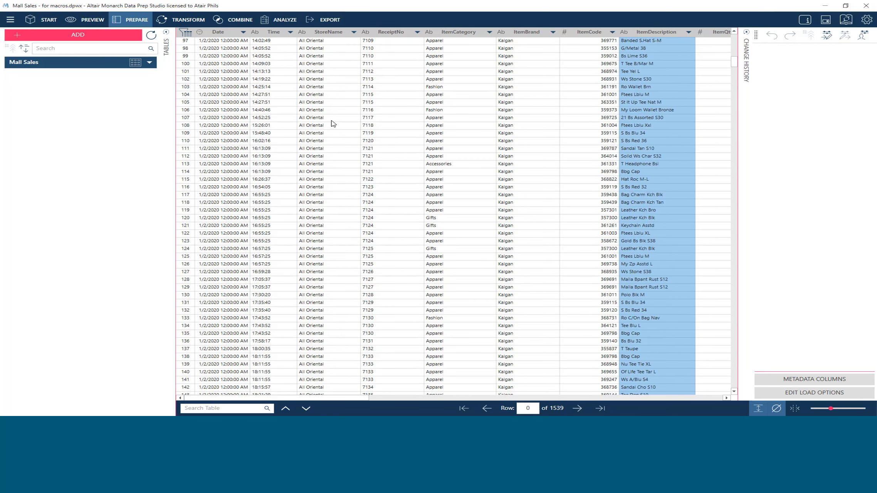
{"action": "scroll", "coordinate": [662, 229], "scroll_direction": "up", "scroll_amount": 12}
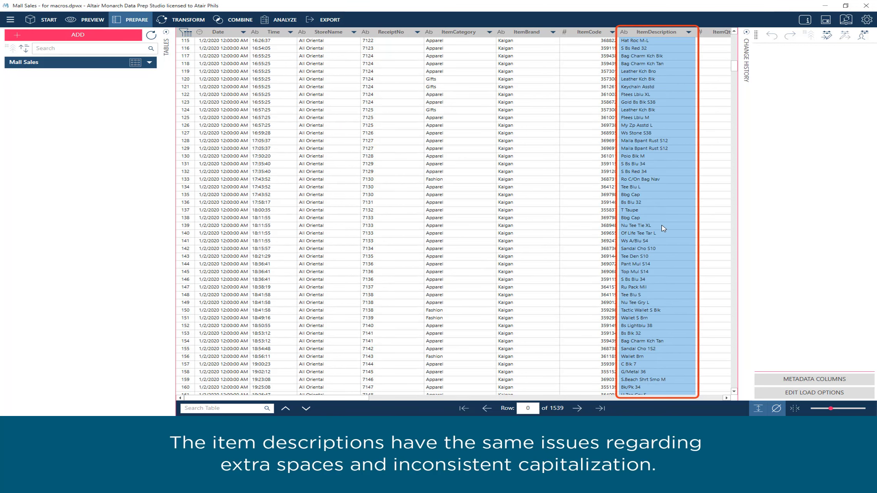
{"action": "scroll", "coordinate": [663, 228], "scroll_direction": "up", "scroll_amount": 20}
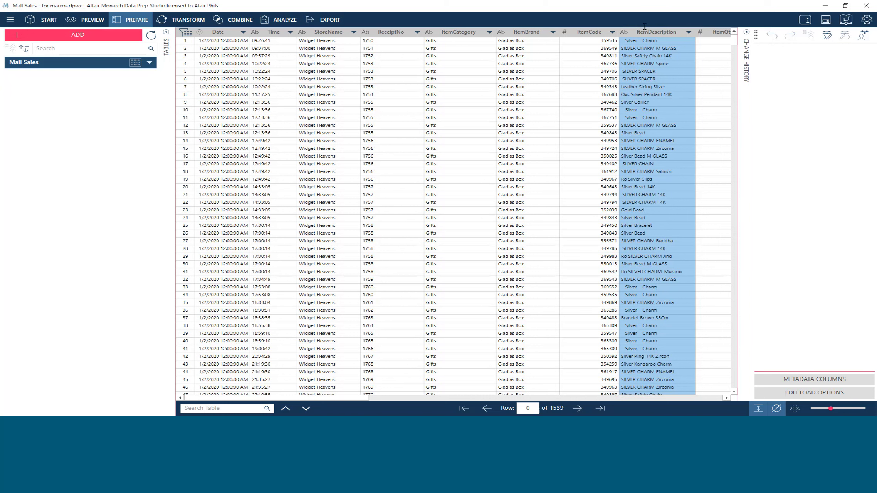
{"action": "left_click", "coordinate": [688, 32]}
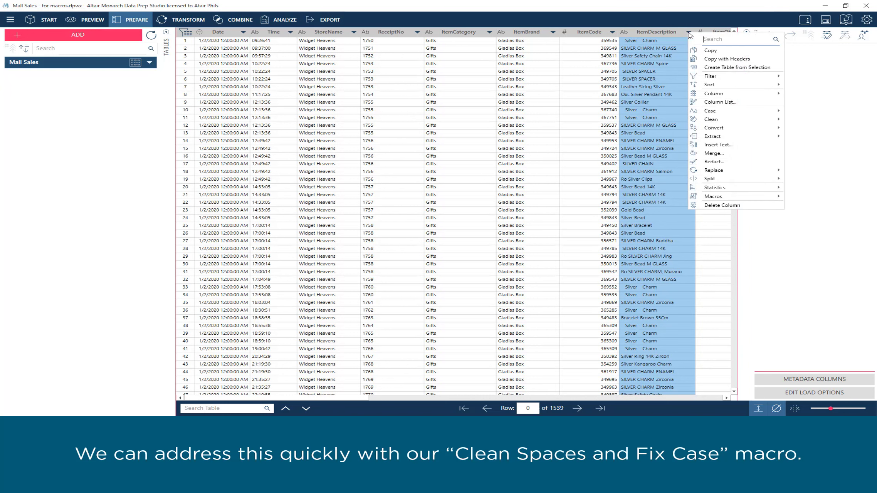
{"action": "mouse_move", "coordinate": [732, 196]}
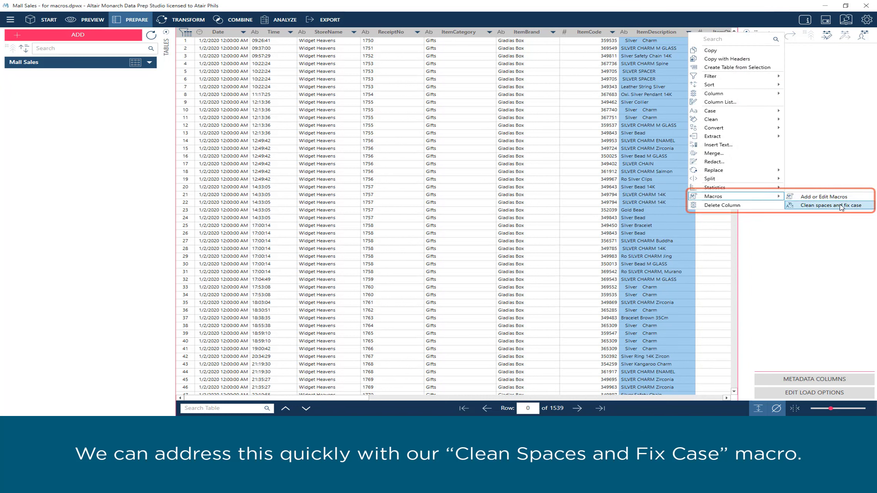
{"action": "left_click", "coordinate": [843, 206]}
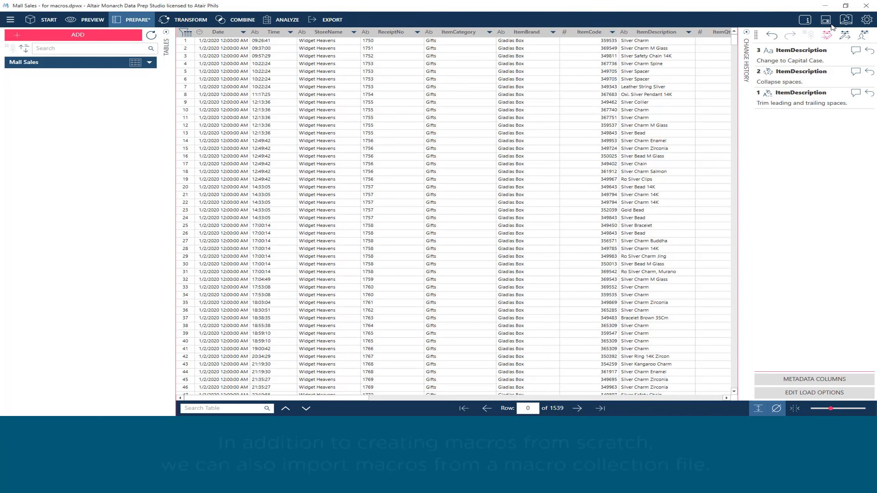
Step: Import Text Macro and Numeric Macro from the Macros_v1.dpmc collection file into the library's personal macros
{"action": "left_click", "coordinate": [846, 18]}
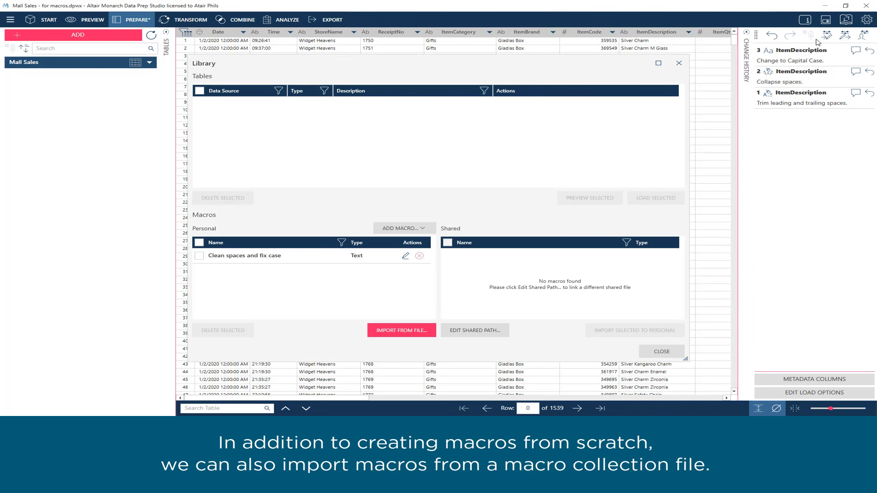
{"action": "left_click", "coordinate": [397, 334]}
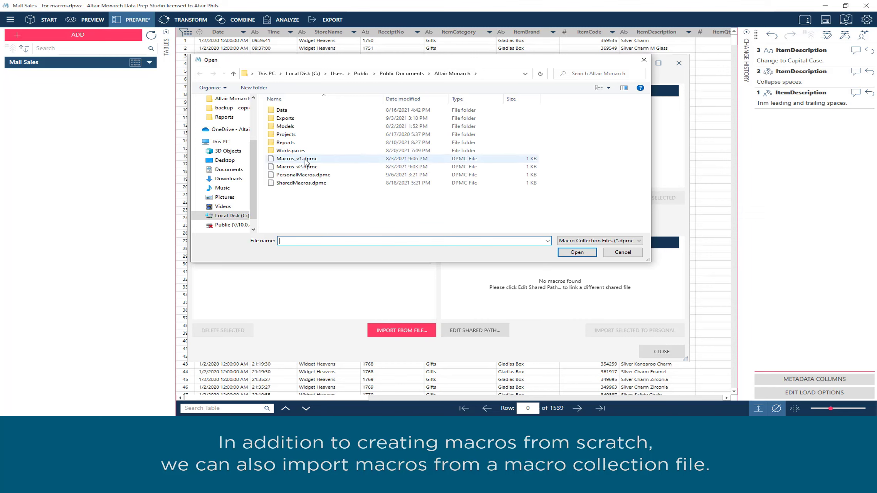
{"action": "left_click", "coordinate": [287, 159]}
{"action": "left_click", "coordinate": [564, 252]}
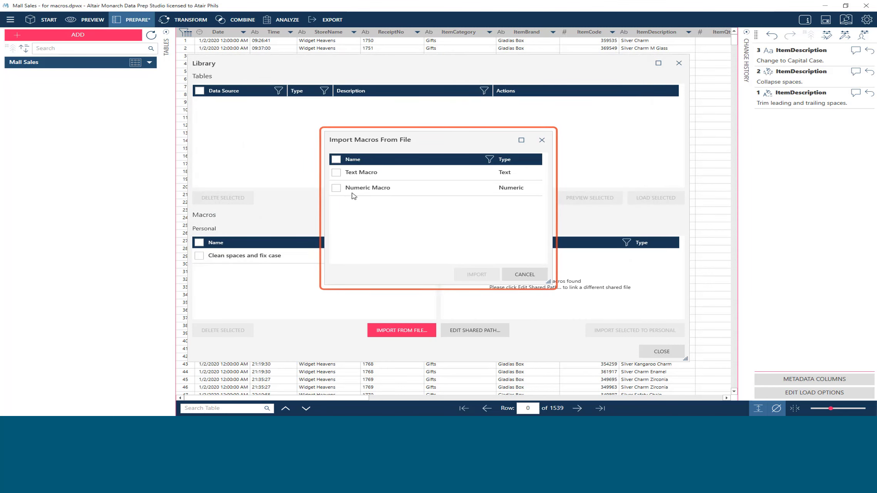
{"action": "left_click", "coordinate": [337, 173]}
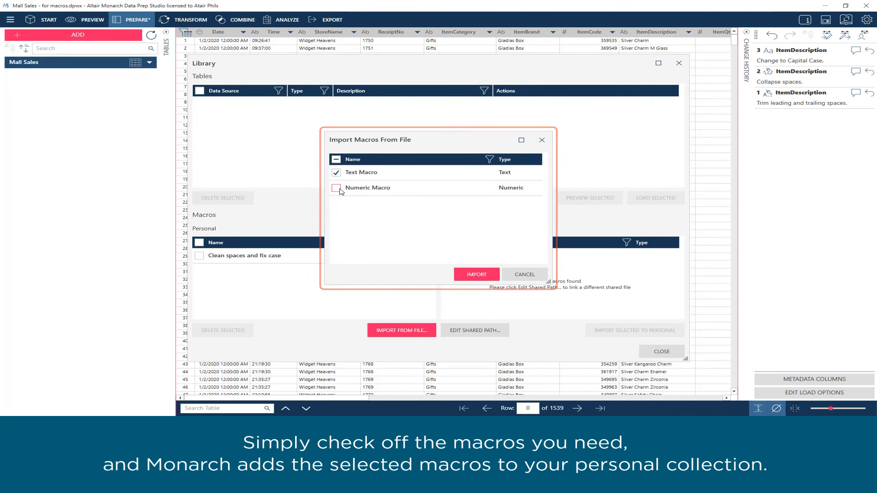
{"action": "left_click", "coordinate": [336, 188]}
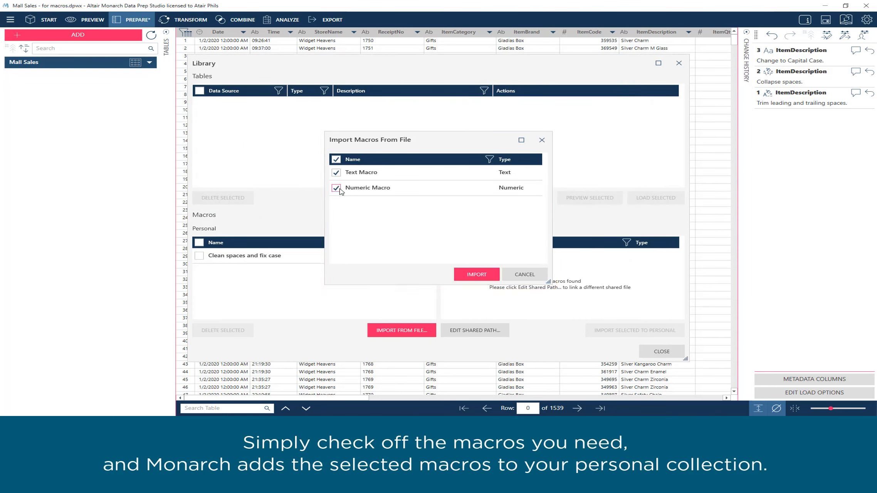
{"action": "left_click", "coordinate": [473, 274]}
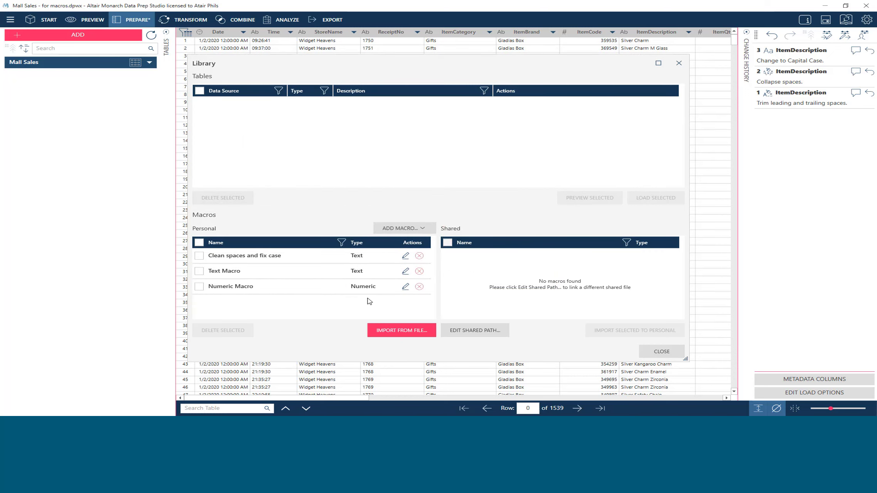
Step: Set the shared macro collection path to SharedMacros.dpmc and import its "Apply Ditto and Short date" macro into the personal macros
{"action": "left_click", "coordinate": [459, 330]}
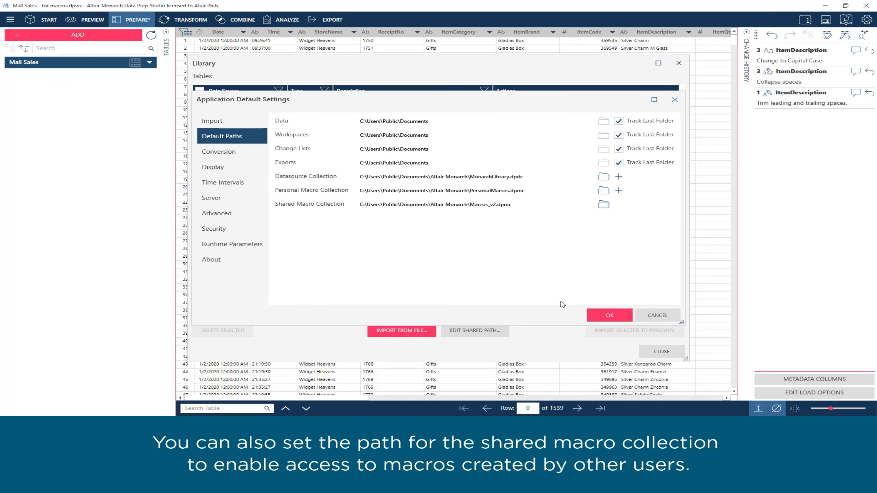
{"action": "left_click", "coordinate": [602, 206]}
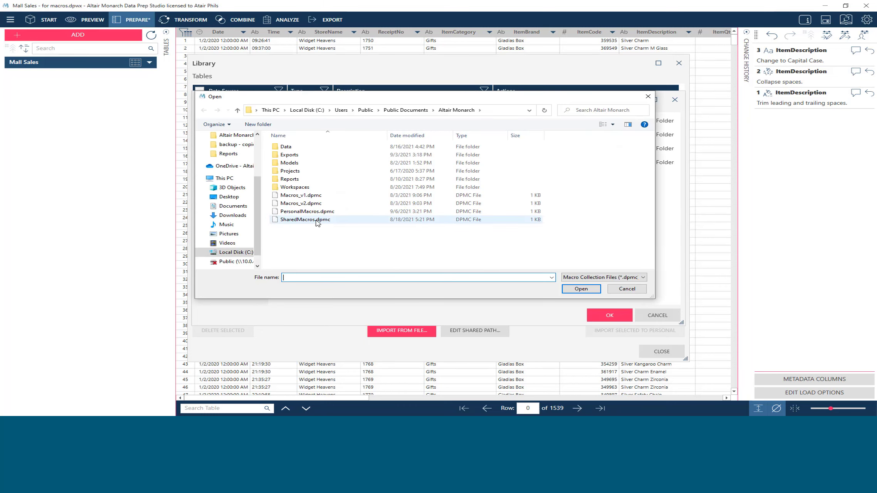
{"action": "left_click", "coordinate": [319, 220]}
{"action": "left_click", "coordinate": [581, 289]}
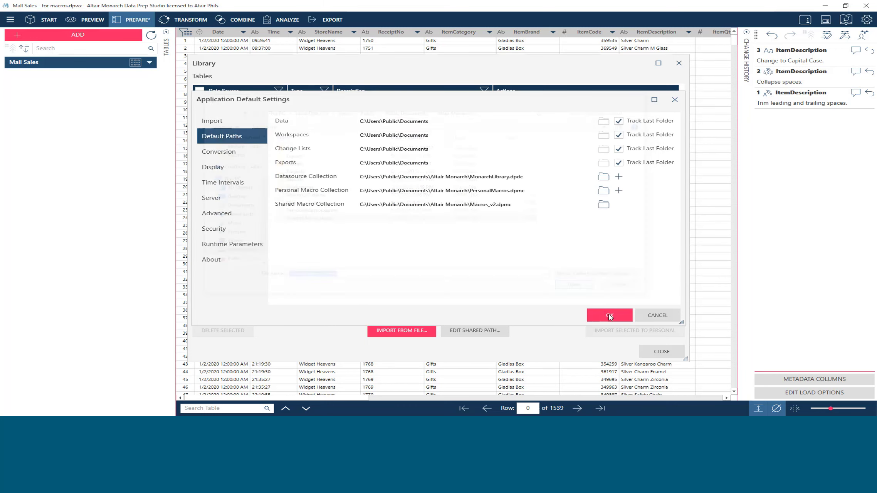
{"action": "left_click", "coordinate": [611, 317]}
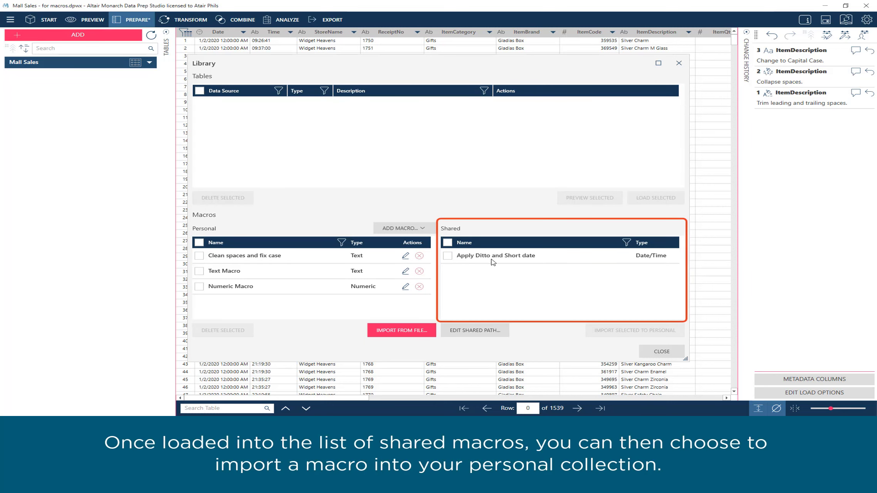
{"action": "left_click", "coordinate": [447, 256]}
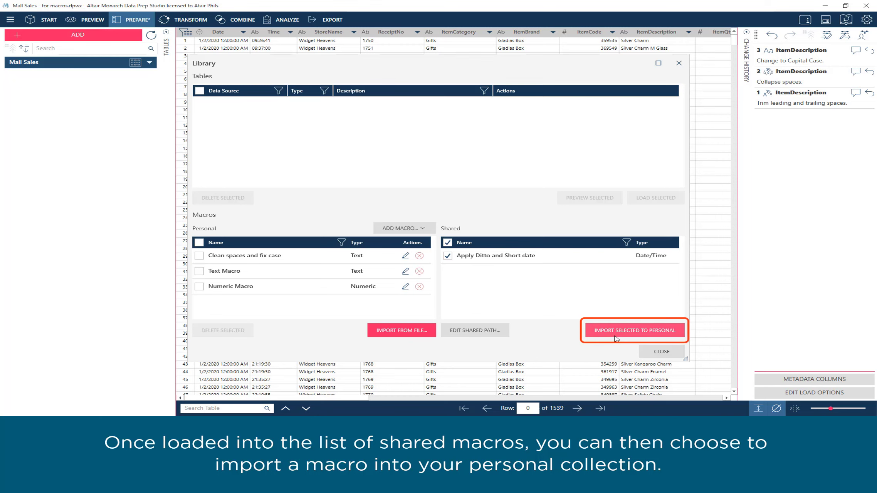
{"action": "left_click", "coordinate": [616, 331]}
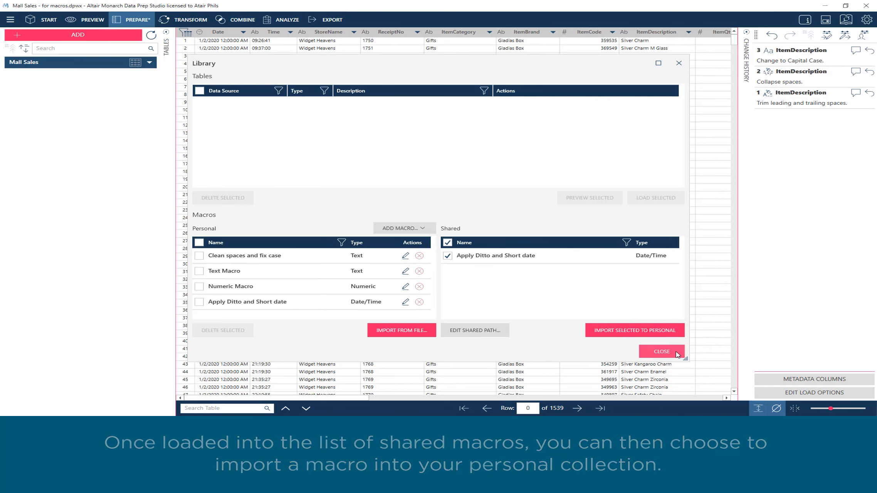
Step: Close the library and apply the "Apply Ditto and Short date" macro to the Date column of the Mall Sales table
{"action": "left_click", "coordinate": [661, 351]}
{"action": "left_click", "coordinate": [235, 33]}
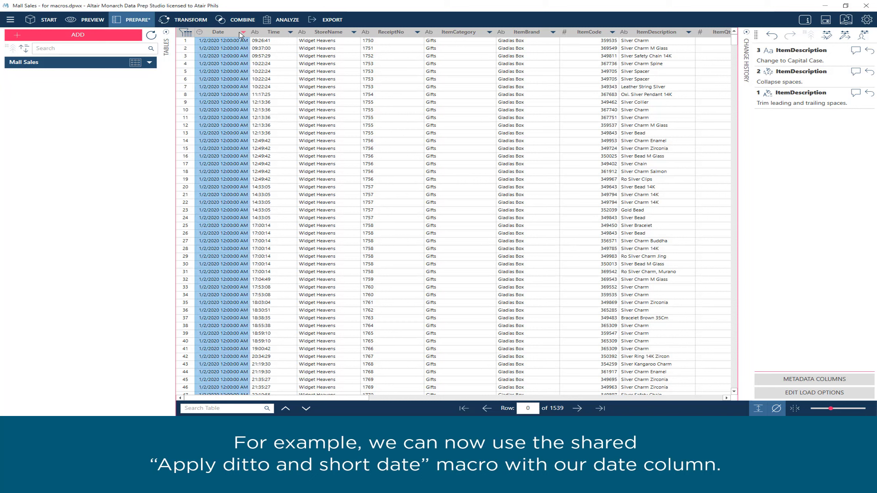
{"action": "right_click", "coordinate": [238, 35]}
{"action": "mouse_move", "coordinate": [300, 172]}
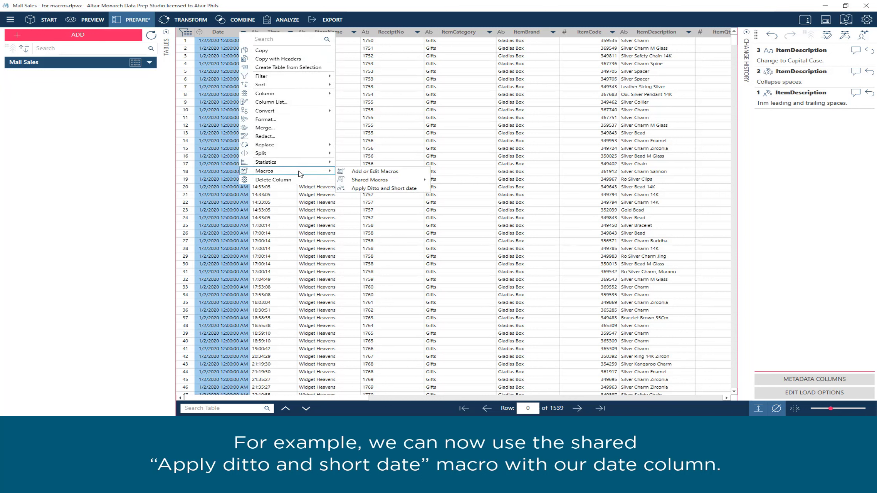
{"action": "left_click", "coordinate": [422, 189]}
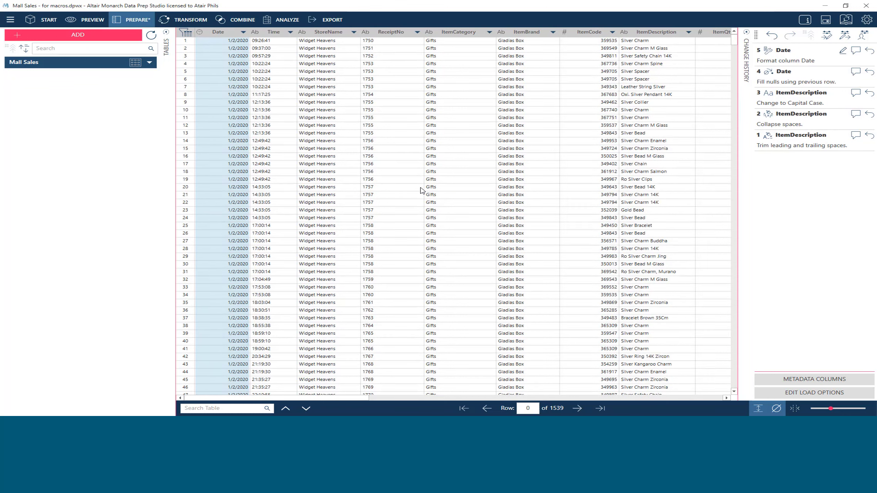
Step: Check which macros are offered for the StoreName text column and for the ItemQty numeric column, without applying any
{"action": "left_click", "coordinate": [354, 32]}
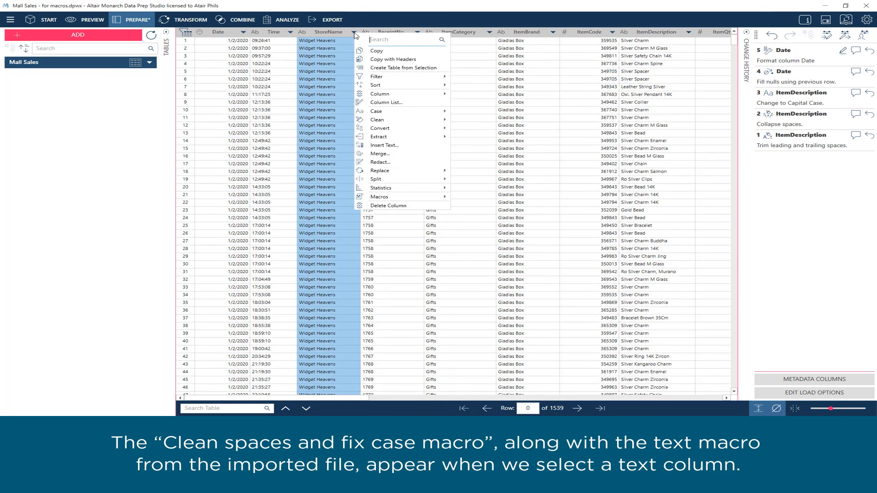
{"action": "mouse_move", "coordinate": [379, 196]}
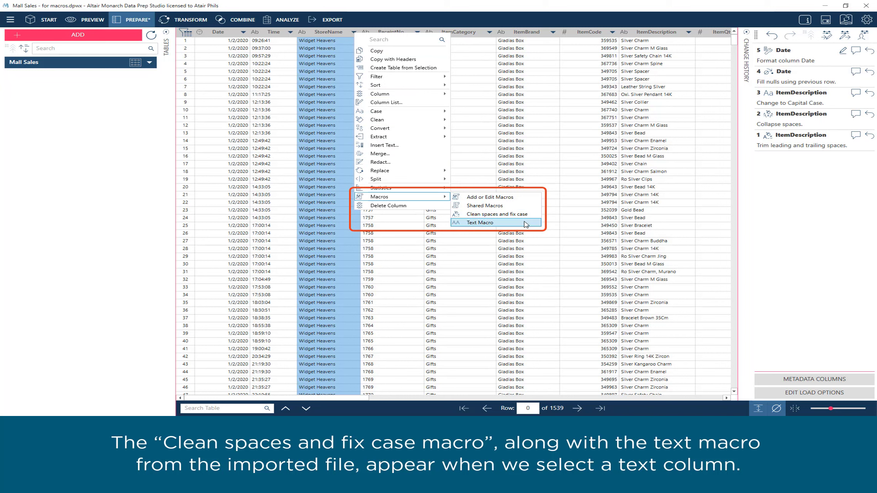
{"action": "left_click", "coordinate": [680, 398]}
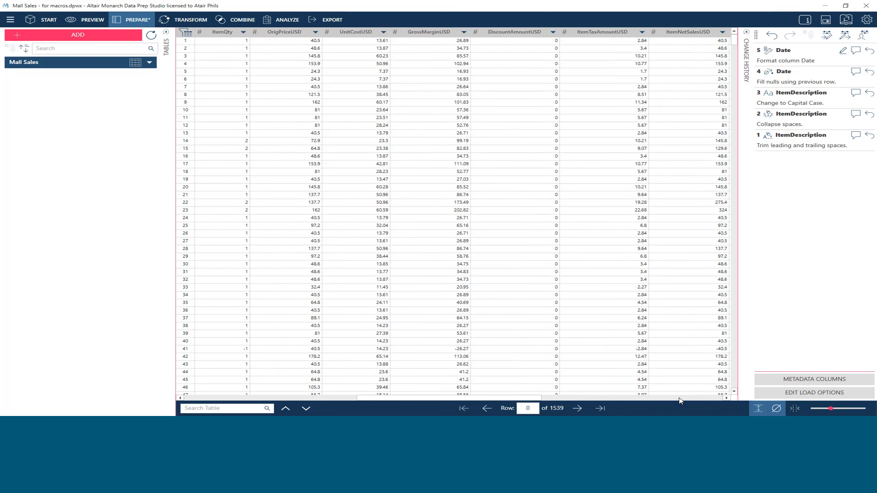
{"action": "left_click", "coordinate": [243, 32]}
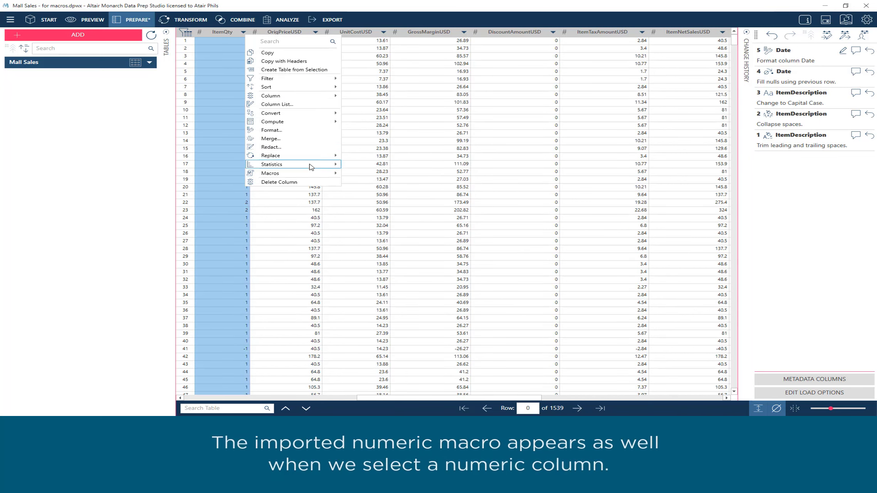